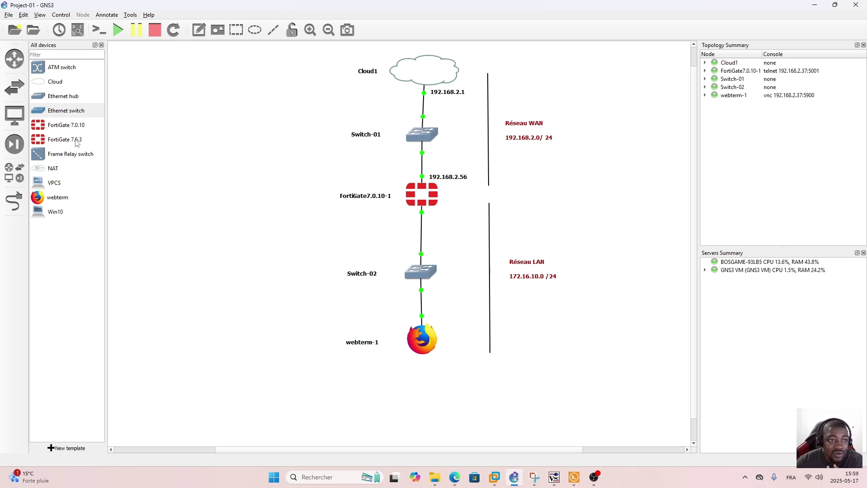
Place a second FortiGate 7.0.10 node beside FortiGate7.0.10-1 and link it to Switch-01.
{"action": "left_click_drag", "start_coordinate": [59, 129], "coordinate": [245, 197]}
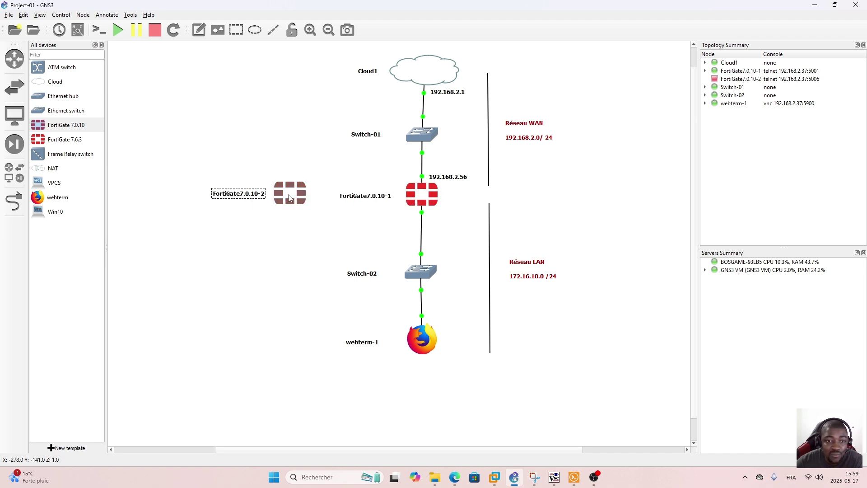
{"action": "left_click", "coordinate": [284, 236]}
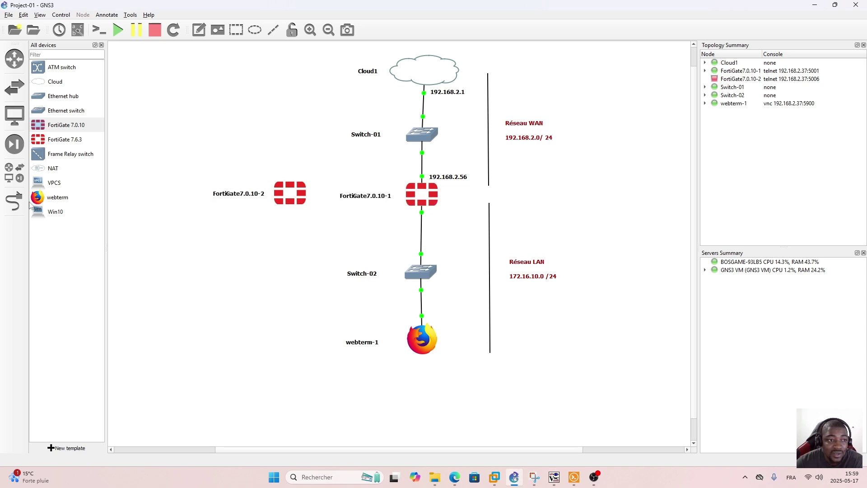
{"action": "left_click", "coordinate": [14, 201]}
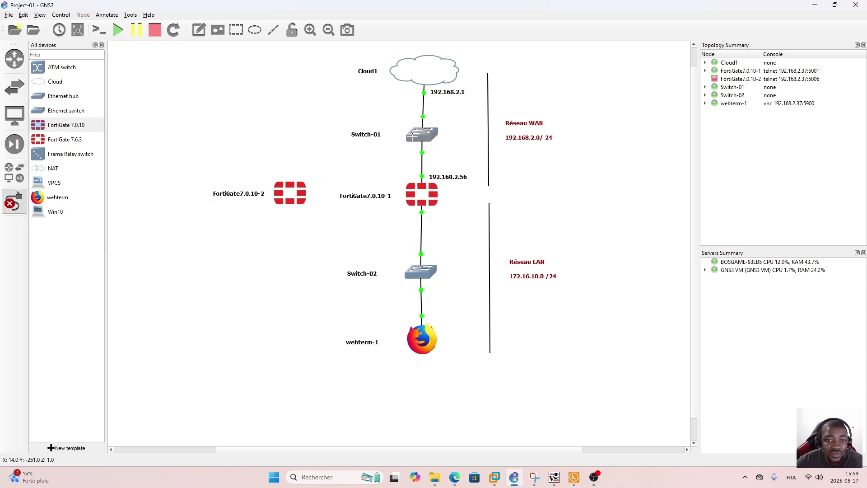
{"action": "left_click", "coordinate": [412, 136]}
{"action": "left_click", "coordinate": [436, 163]}
{"action": "left_click", "coordinate": [290, 190]}
{"action": "left_click", "coordinate": [309, 195]}
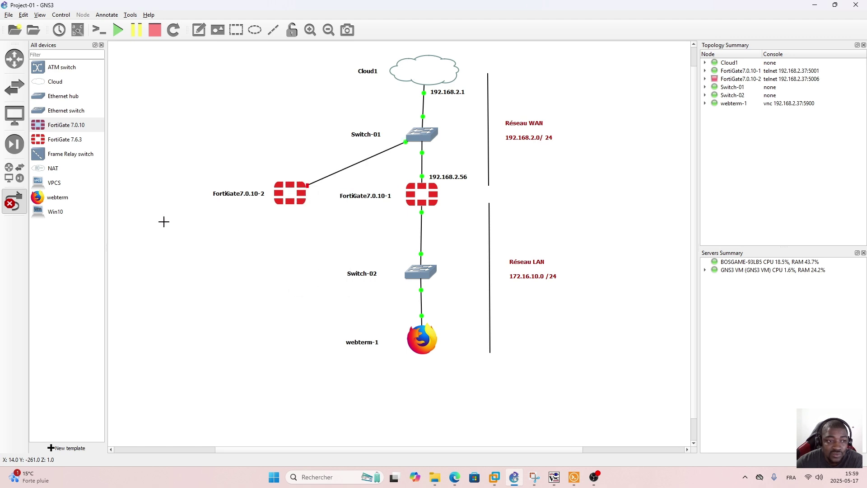
{"action": "left_click", "coordinate": [14, 201]}
Start the newly added FortiGate7.0.10-2 node.
{"action": "right_click", "coordinate": [295, 193]}
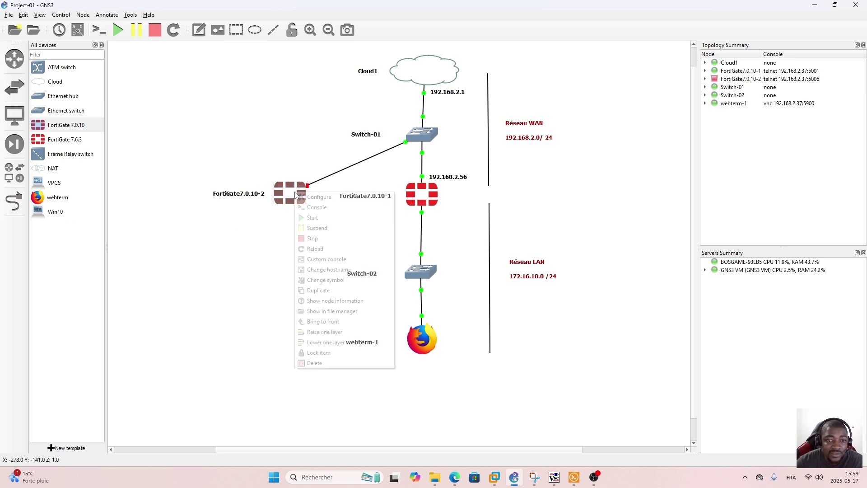
{"action": "left_click", "coordinate": [312, 218]}
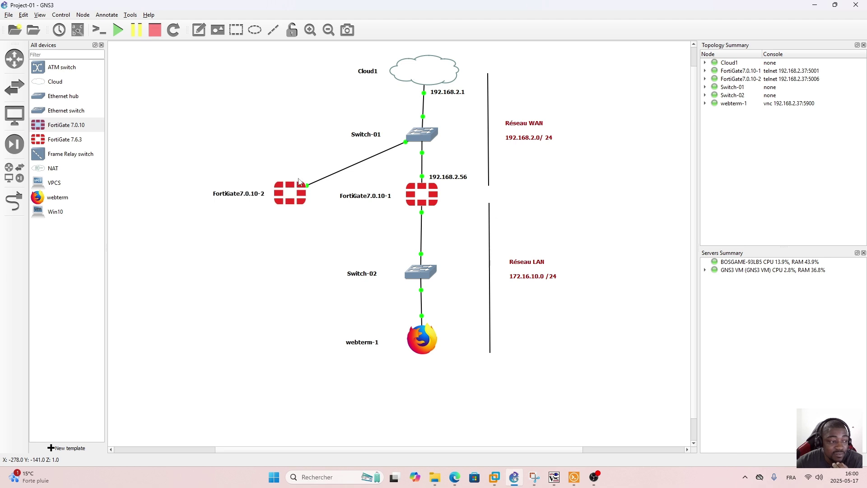
{"action": "mouse_move", "coordinate": [297, 191]}
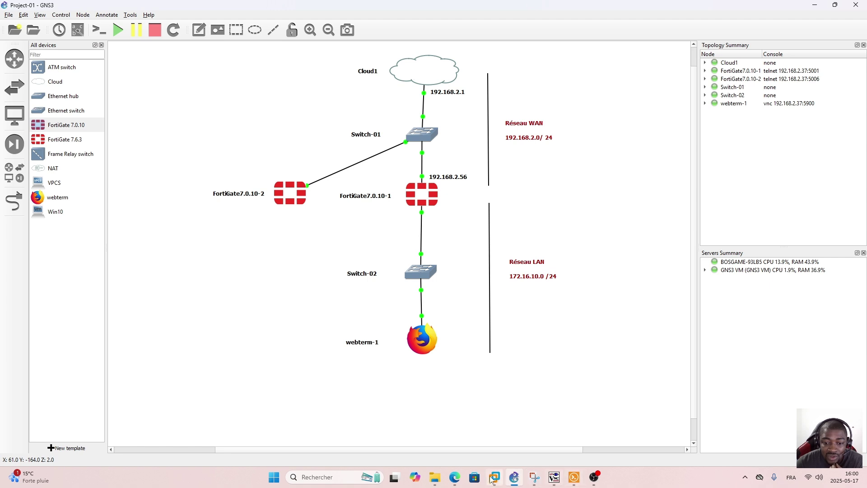
Switch to the browser, log in to the FortiGate at 192.168.2.56 as admin with the account password, and dismiss the translation prompt.
{"action": "left_click", "coordinate": [455, 477]}
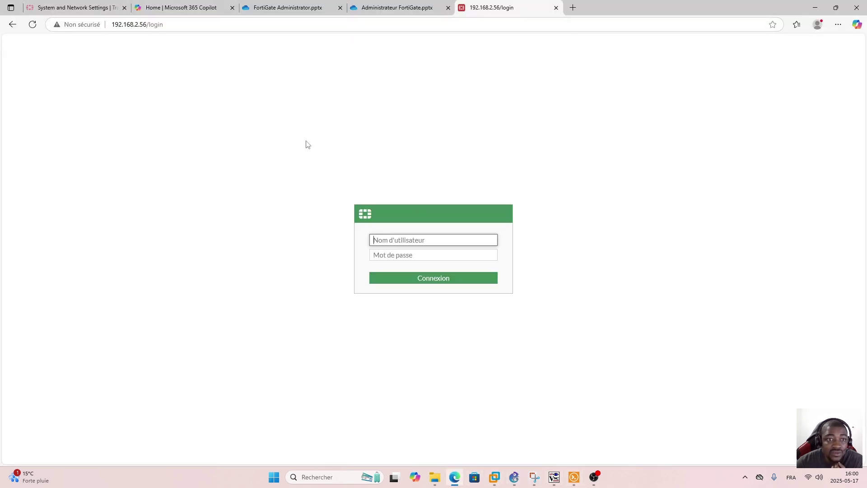
{"action": "type", "text": "admin"}
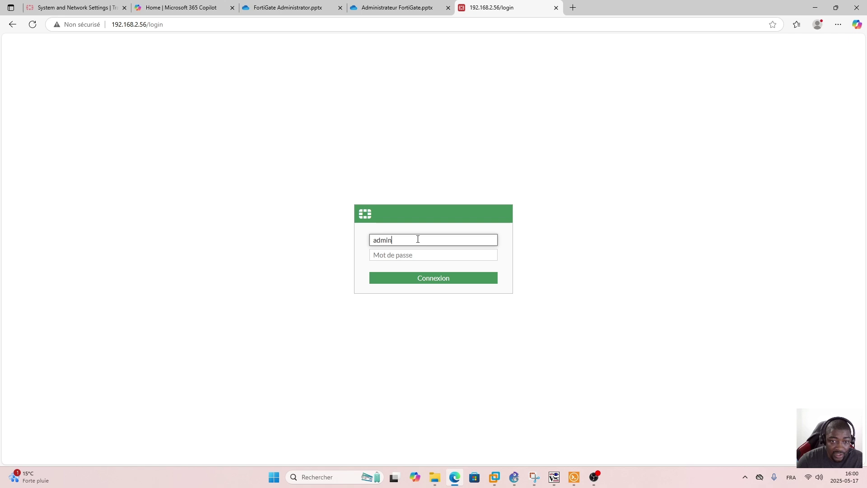
{"action": "key", "text": "Tab"}
{"action": "type", "text": "ad"}
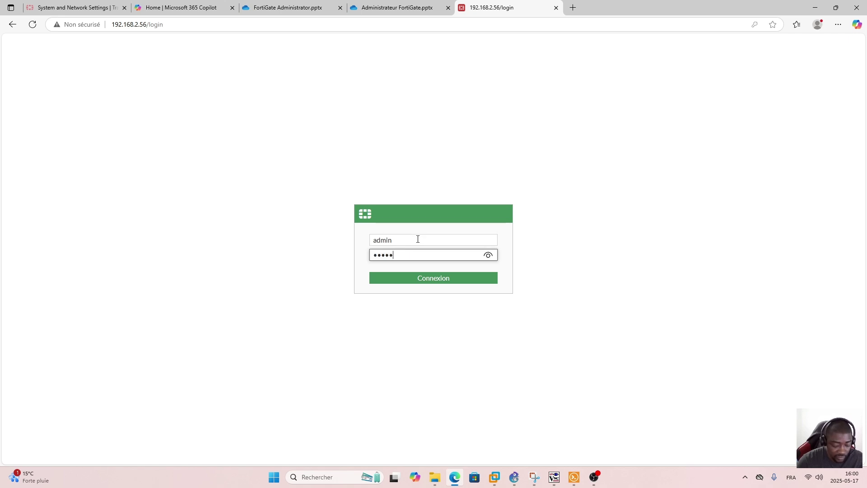
{"action": "key", "text": "Return"}
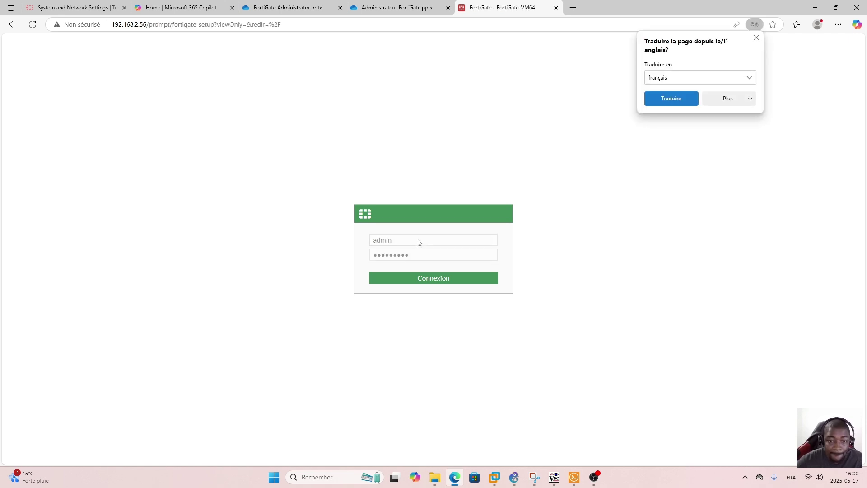
{"action": "left_click", "coordinate": [755, 40]}
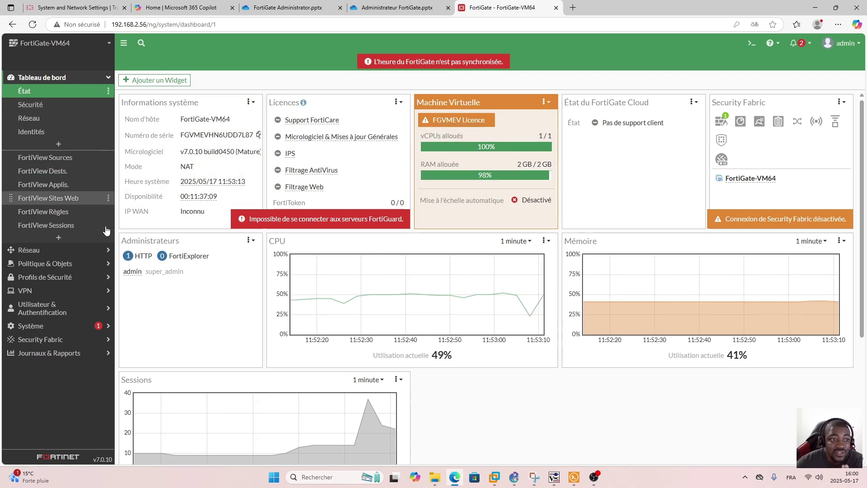
Review the FortiGate's network interfaces, switch to GNS3, and compare them with the LAN part of the topology.
{"action": "left_click", "coordinate": [85, 251]}
{"action": "left_click", "coordinate": [36, 104]}
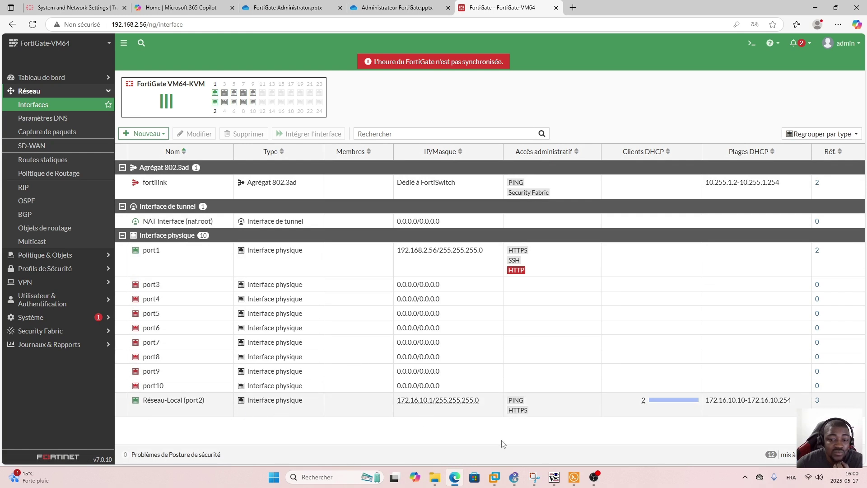
{"action": "left_click", "coordinate": [516, 480]}
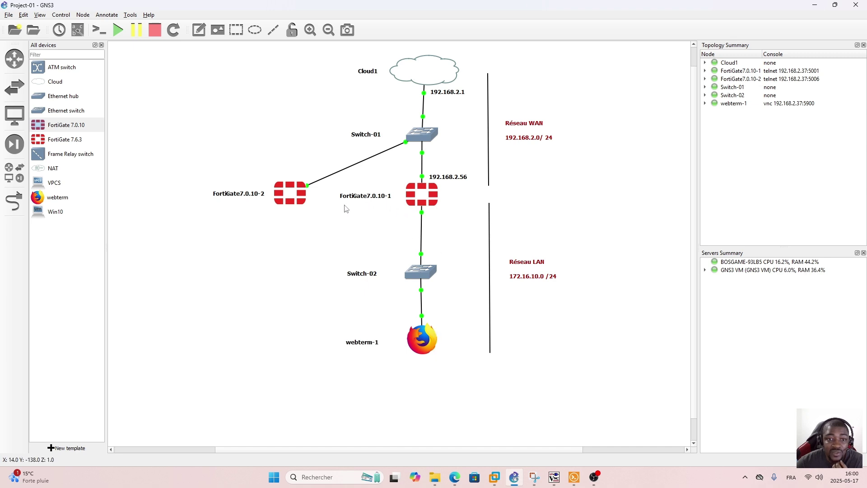
{"action": "left_click_drag", "start_coordinate": [320, 217], "coordinate": [586, 370]}
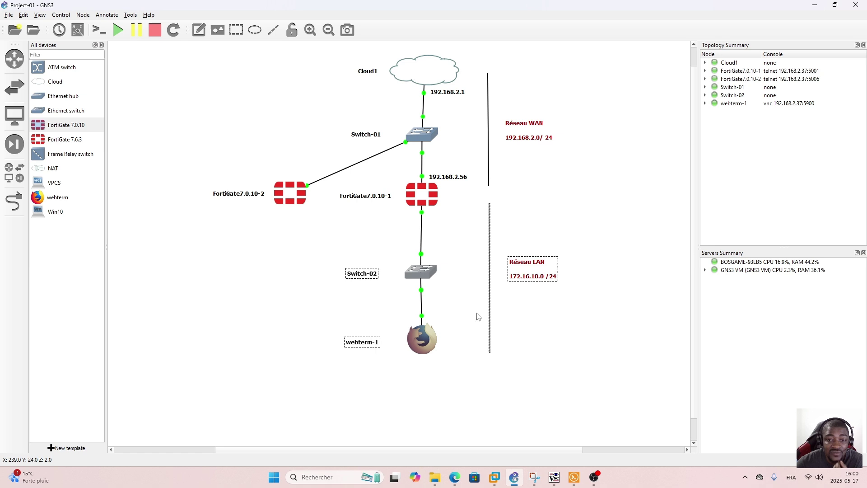
{"action": "left_click", "coordinate": [476, 376]}
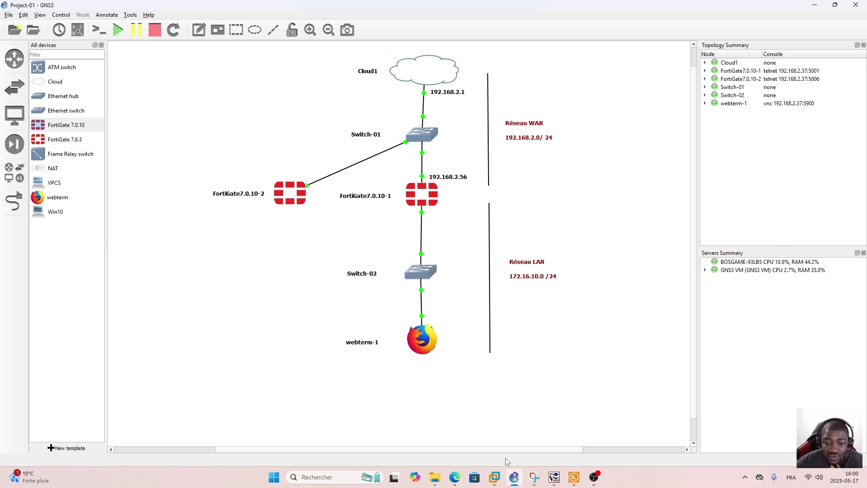
Return to the browser and examine the FortiGate's static routes, firewall policies and administrator accounts.
{"action": "left_click", "coordinate": [454, 477]}
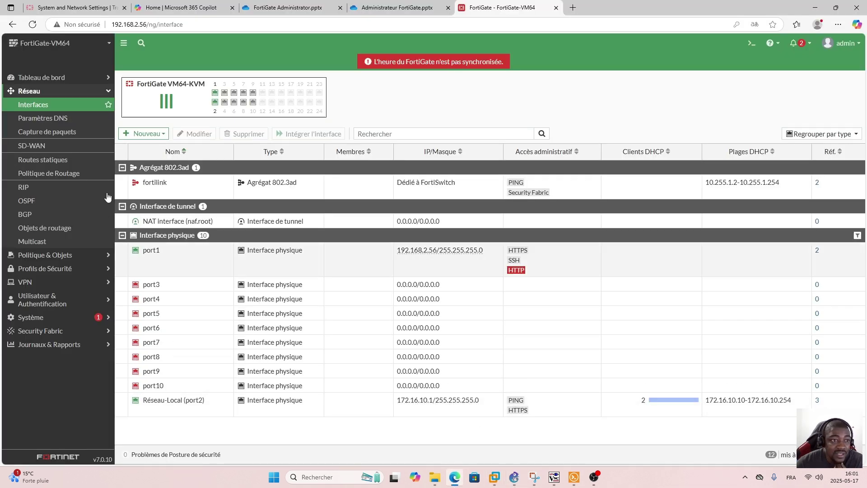
{"action": "left_click", "coordinate": [51, 163]}
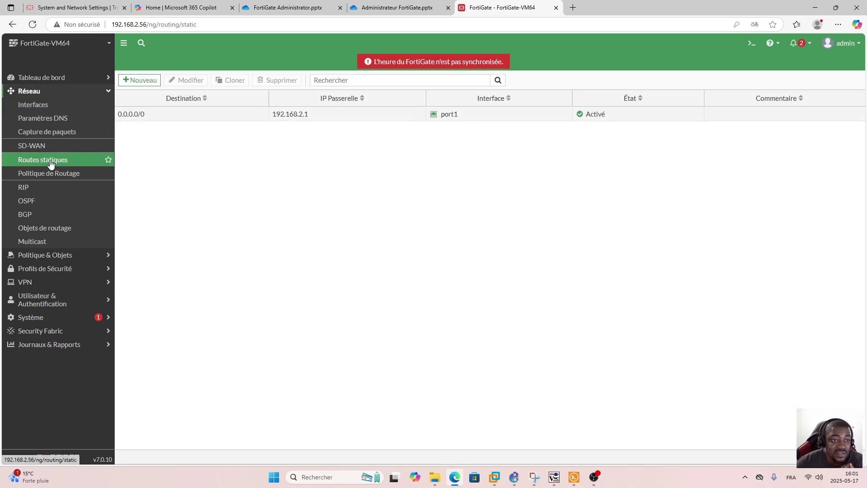
{"action": "left_click", "coordinate": [90, 92]}
{"action": "left_click", "coordinate": [85, 107]}
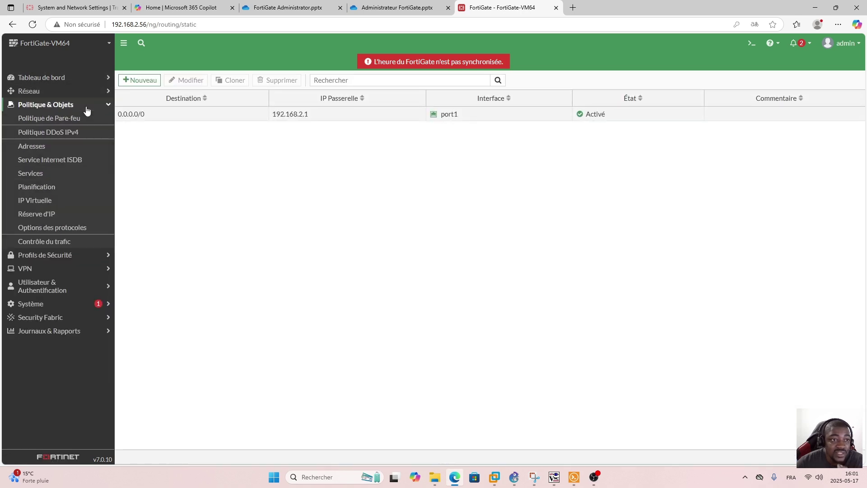
{"action": "left_click", "coordinate": [52, 119]}
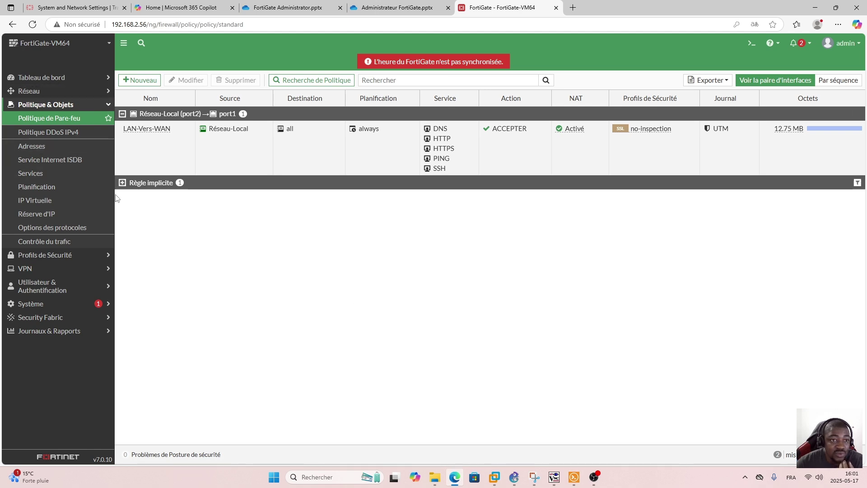
{"action": "left_click", "coordinate": [71, 303]}
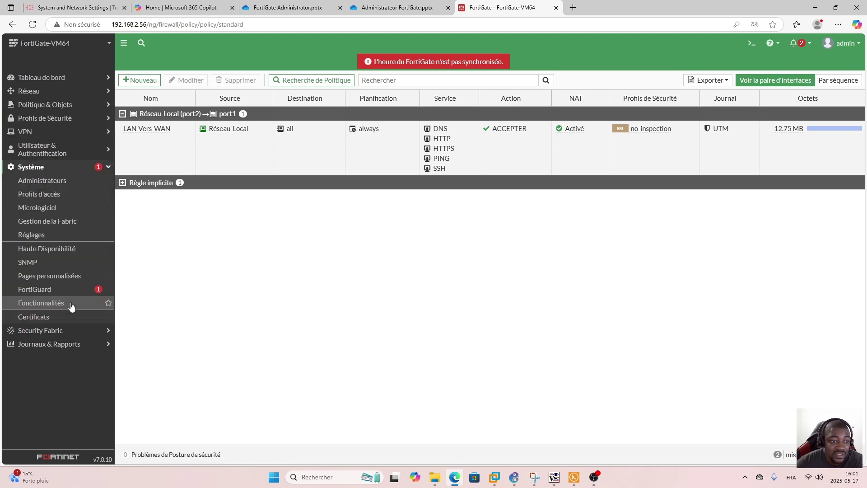
{"action": "left_click", "coordinate": [51, 183]}
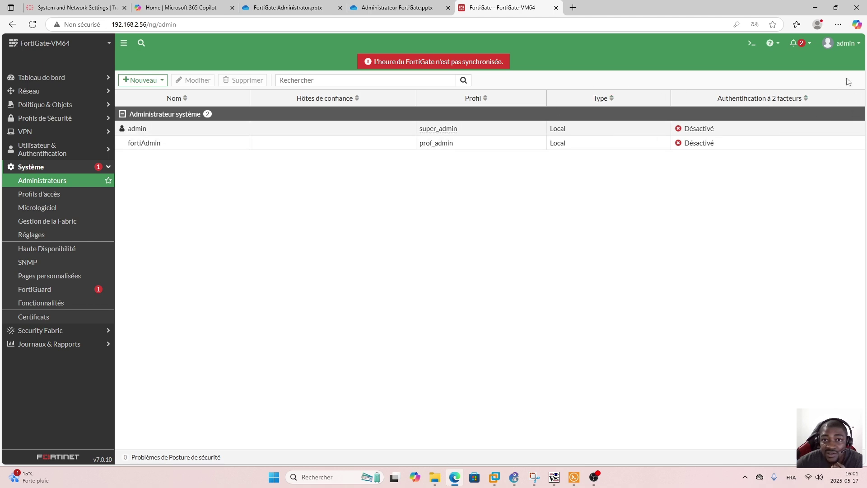
Open the backup page for the FortiGate's system configuration.
{"action": "left_click", "coordinate": [860, 45]}
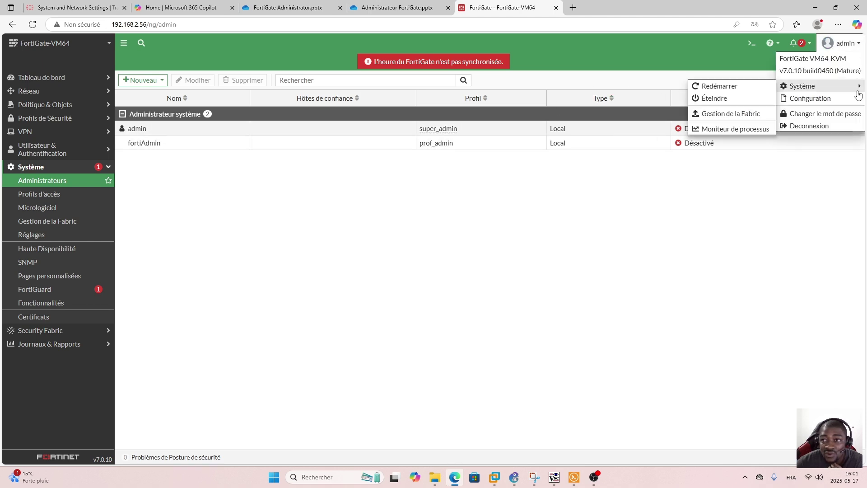
{"action": "mouse_move", "coordinate": [821, 100]}
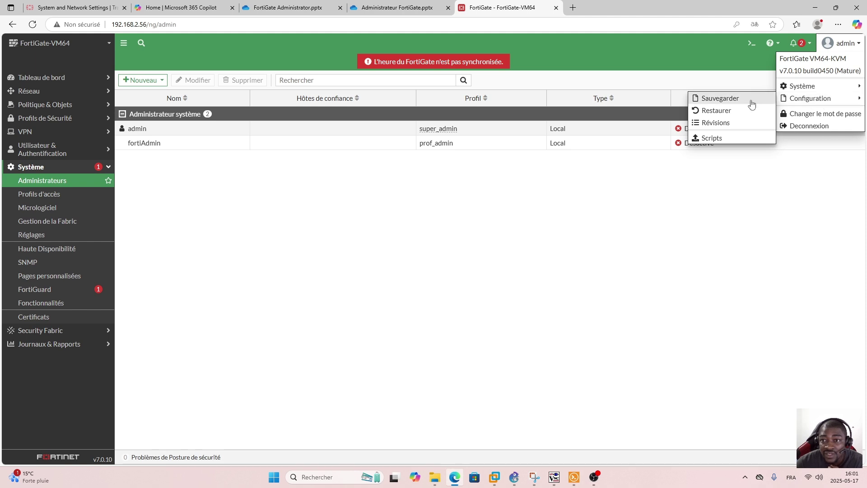
{"action": "left_click", "coordinate": [722, 100]}
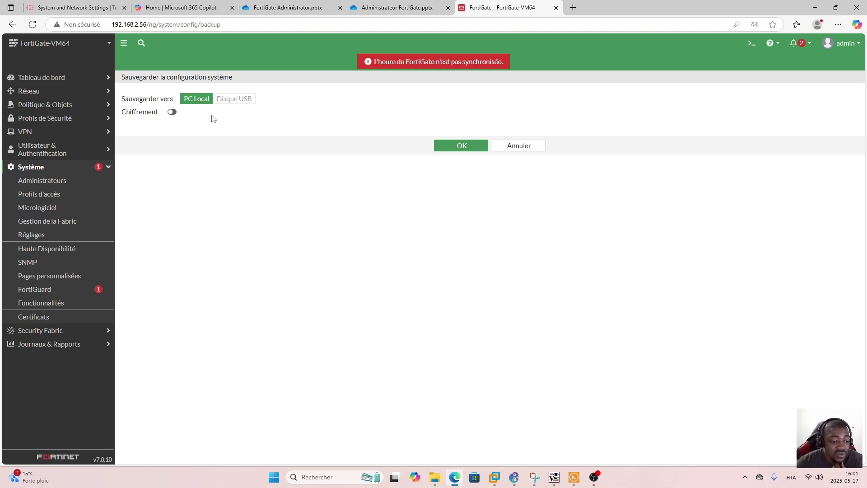
{"action": "left_click", "coordinate": [172, 112]}
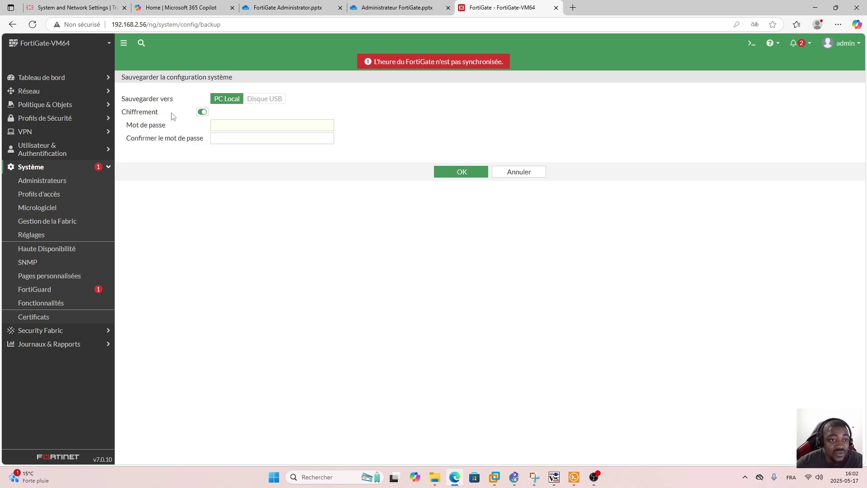
{"action": "left_click", "coordinate": [233, 127]}
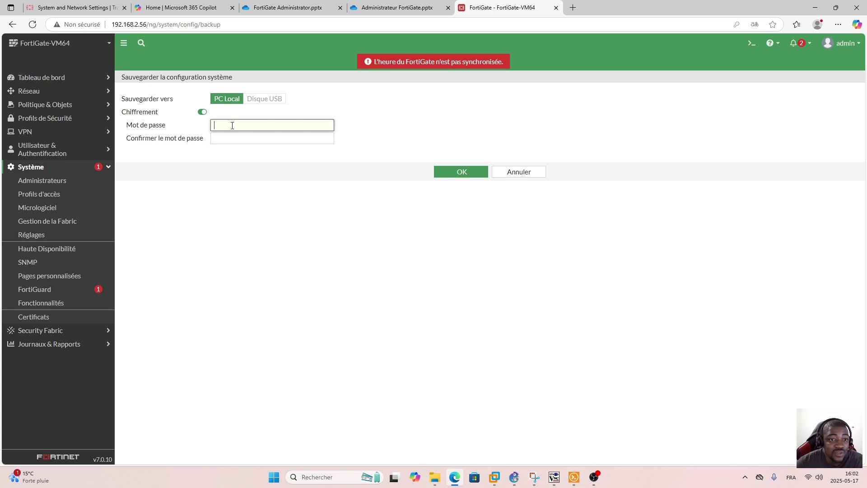
{"action": "left_click", "coordinate": [232, 135]}
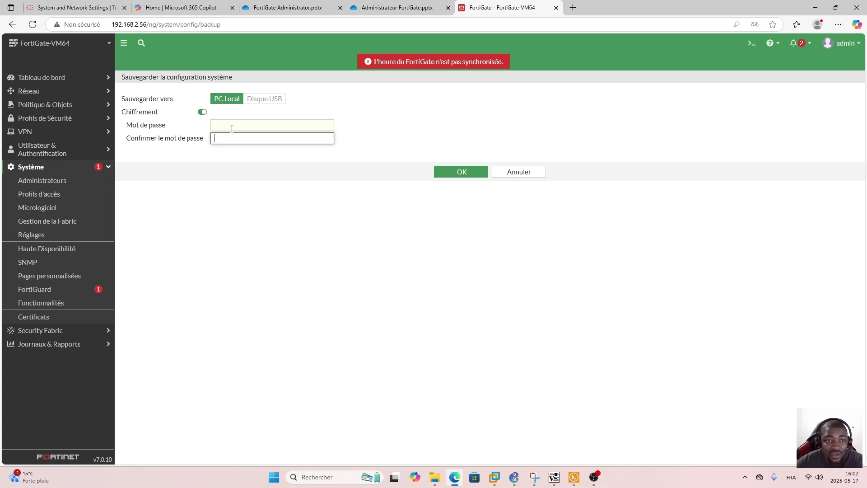
{"action": "left_click", "coordinate": [201, 112]}
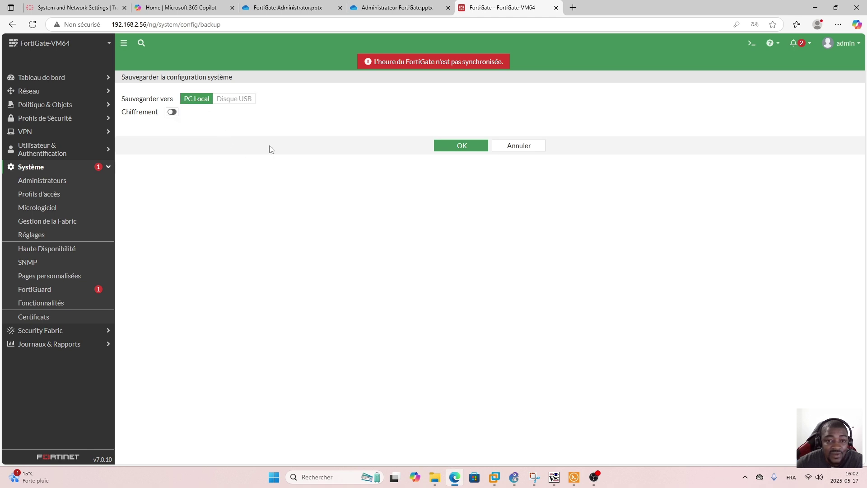
Back up the system configuration to the local PC without encryption.
{"action": "left_click", "coordinate": [464, 149]}
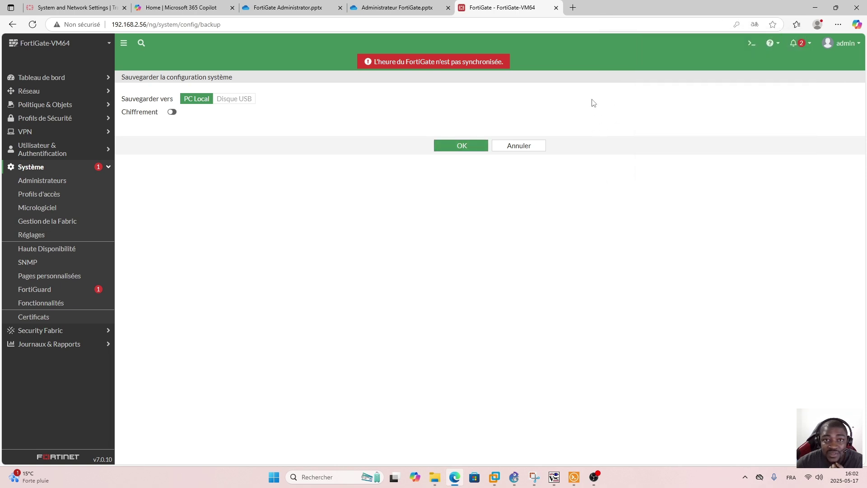
Switch to GNS3, open the console of the FortiGate7.0.10-2 node and move its window clear of the node.
{"action": "left_click", "coordinate": [514, 477]}
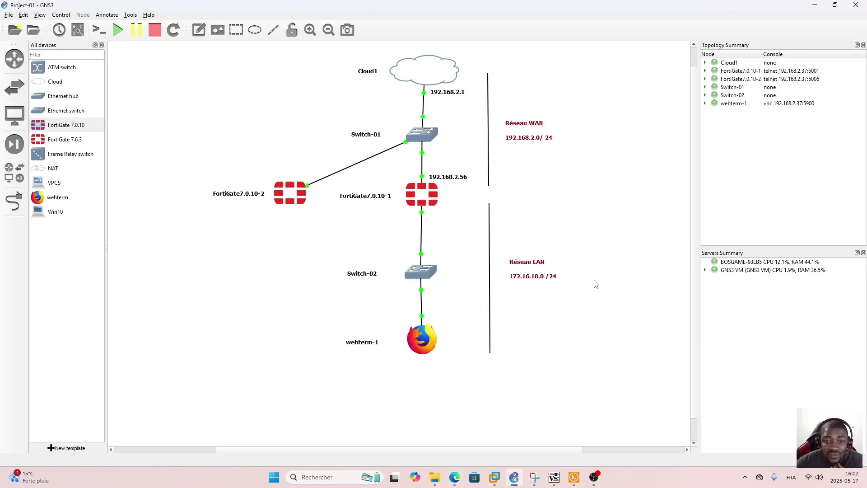
{"action": "double_click", "coordinate": [289, 198]}
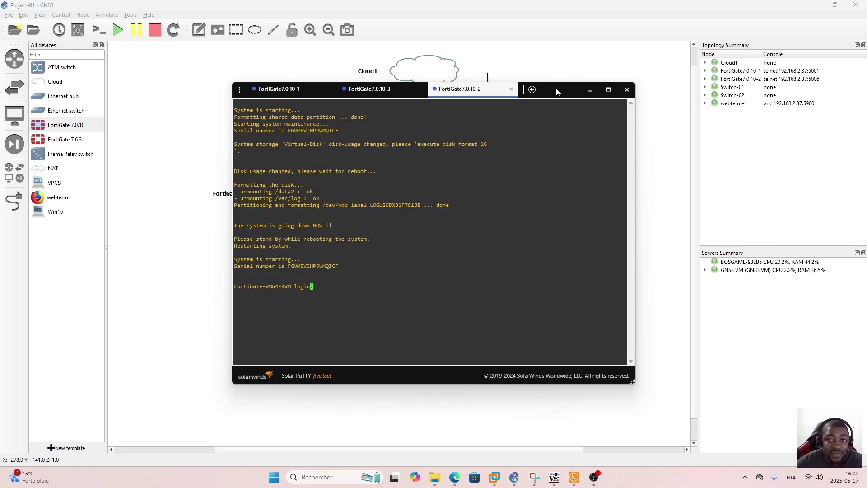
{"action": "left_click_drag", "start_coordinate": [556, 90], "coordinate": [722, 77]}
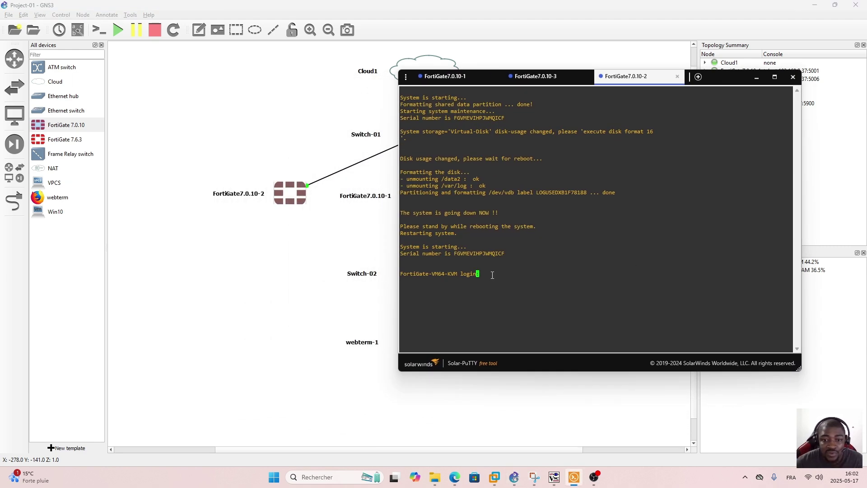
Log in to the console as admin with a blank password, and set and confirm a new account password.
{"action": "key", "text": "Return"}
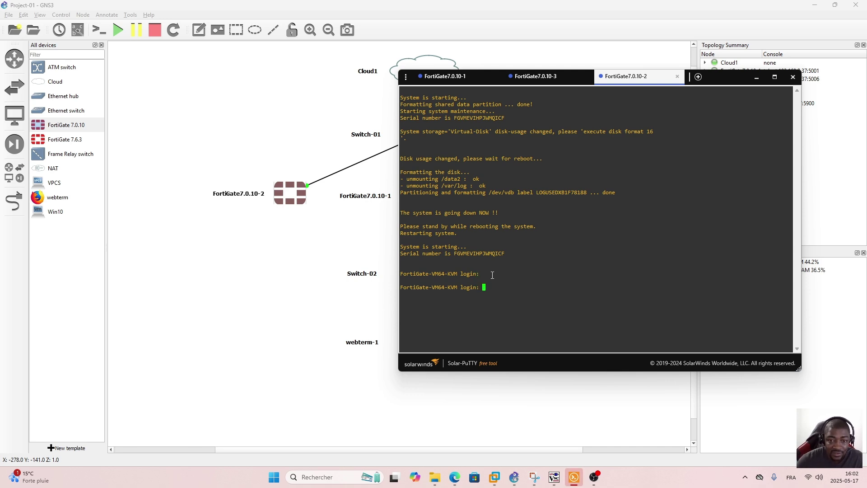
{"action": "type", "text": "admi"}
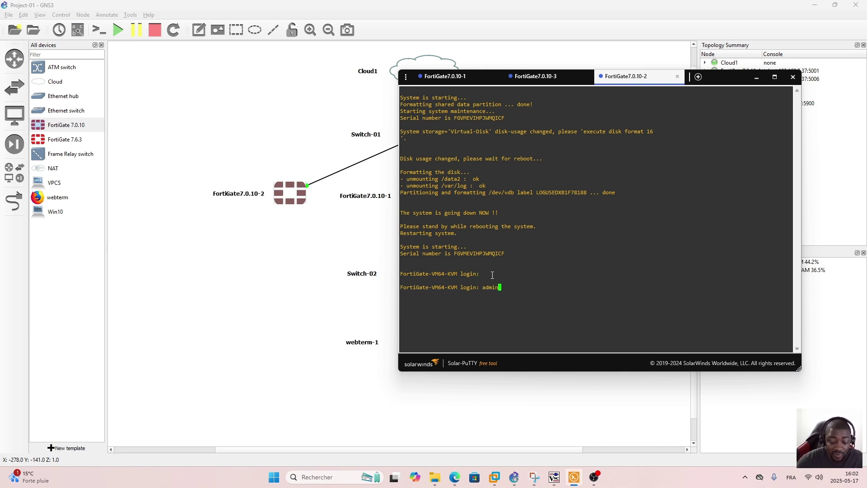
{"action": "type", "text": "n"}
{"action": "key", "text": "Return"}
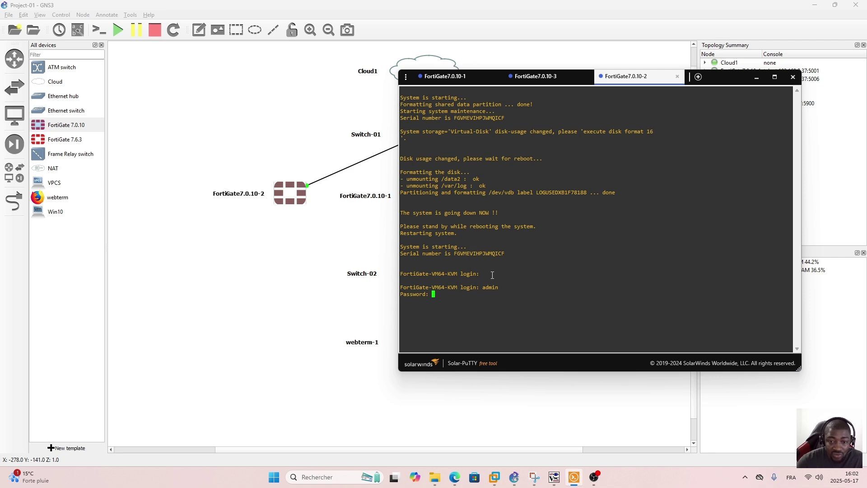
{"action": "key", "text": "Return"}
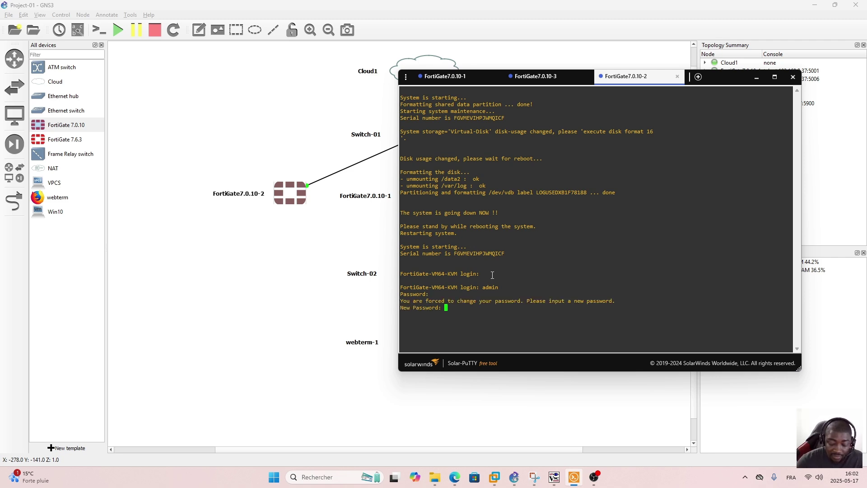
{"action": "key", "text": "Return"}
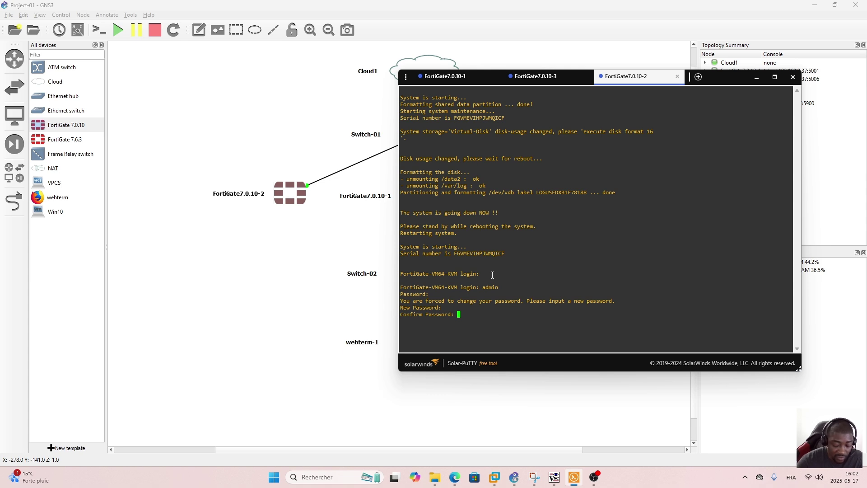
{"action": "key", "text": "Return"}
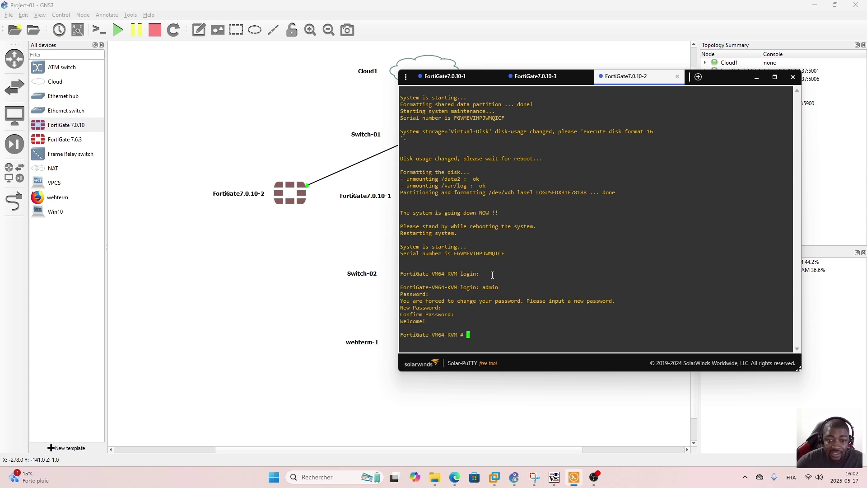
Run "get system interface physical" and highlight the IP address of port1 in the output.
{"action": "type", "text": "get"}
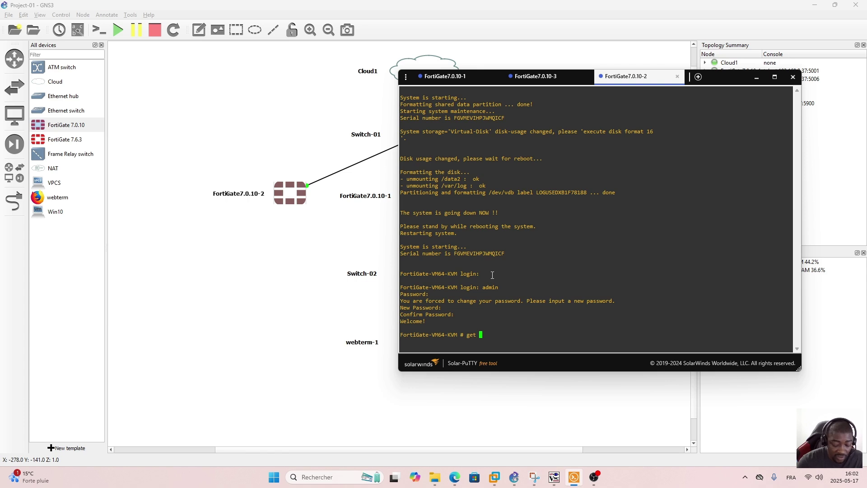
{"action": "type", "text": " system "}
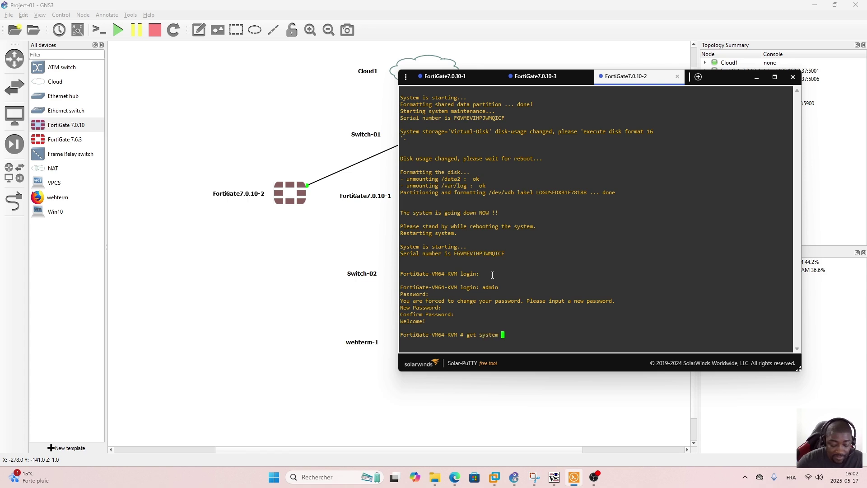
{"action": "type", "text": "interface "}
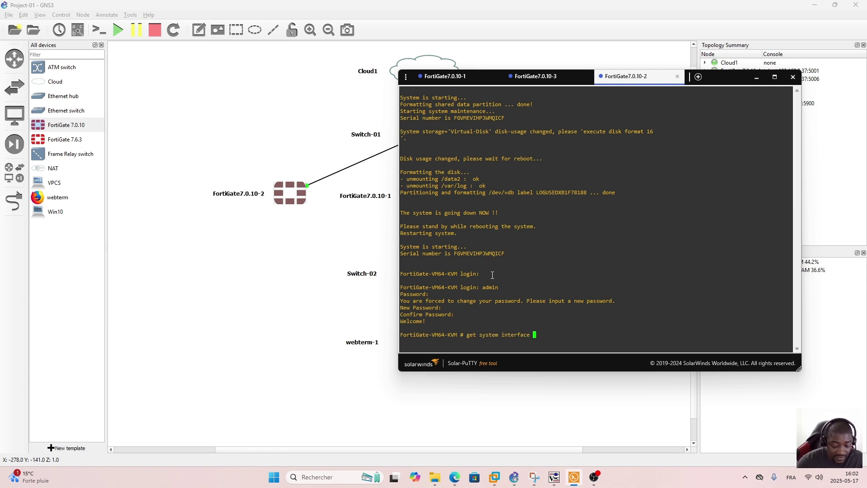
{"action": "type", "text": "physical"}
{"action": "key", "text": "Return"}
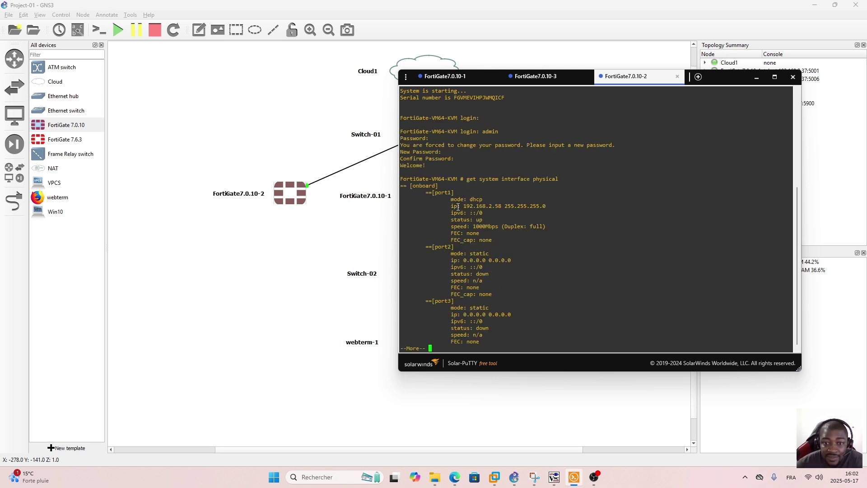
{"action": "left_click_drag", "start_coordinate": [464, 206], "coordinate": [503, 205]}
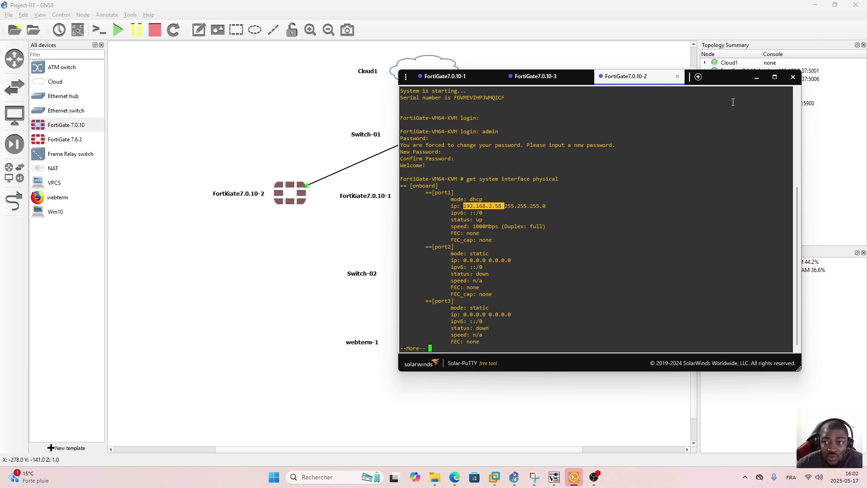
Switch to the browser and open 192.168.2.58 in a new tab.
{"action": "left_click", "coordinate": [454, 477]}
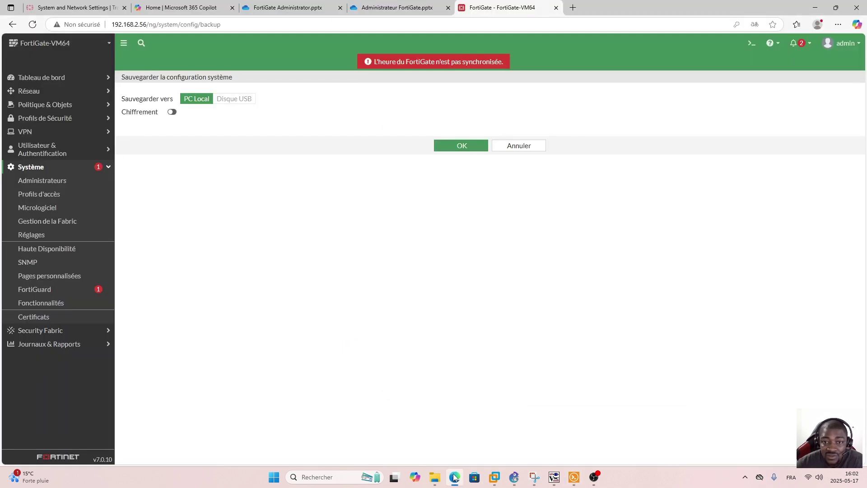
{"action": "left_click", "coordinate": [572, 10]}
{"action": "type", "text": "19"}
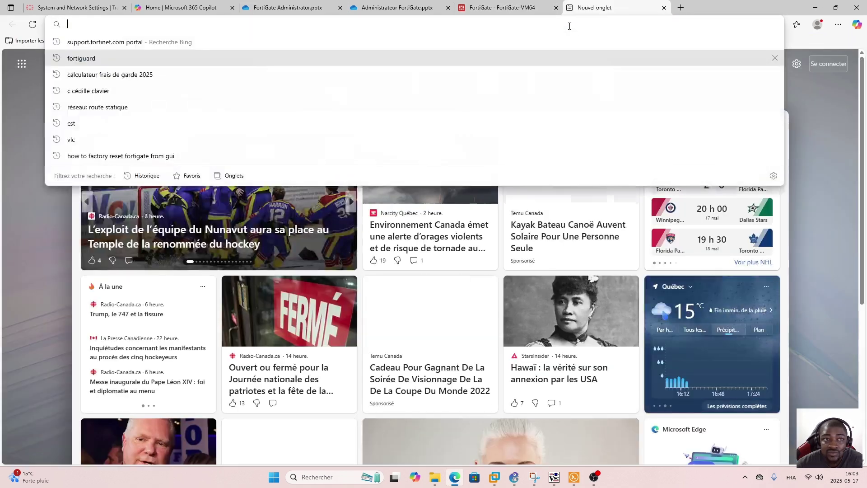
{"action": "type", "text": "2.168.2."}
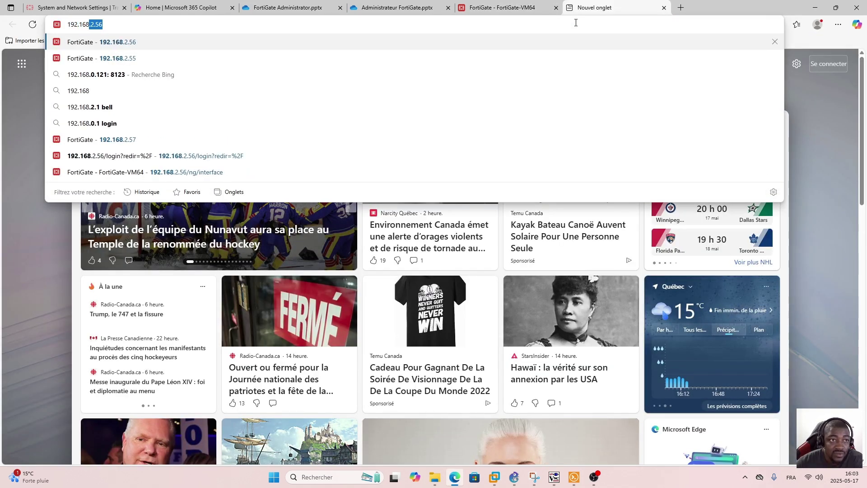
{"action": "type", "text": "58"}
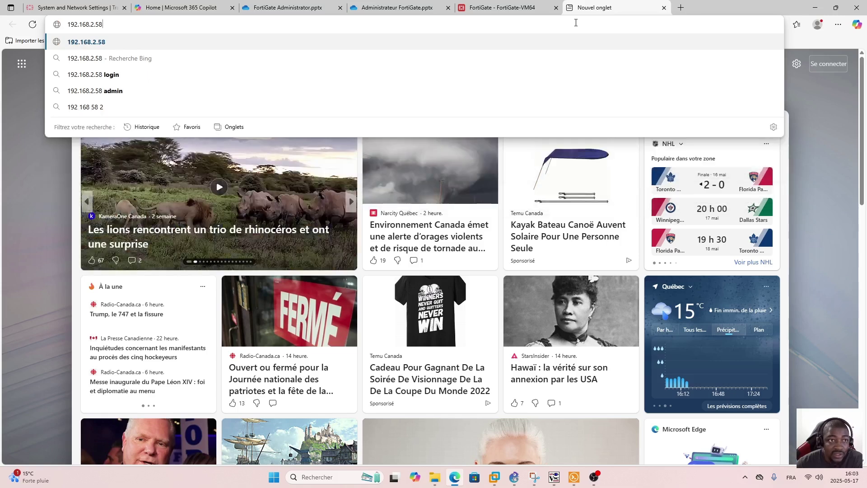
{"action": "key", "text": "Return"}
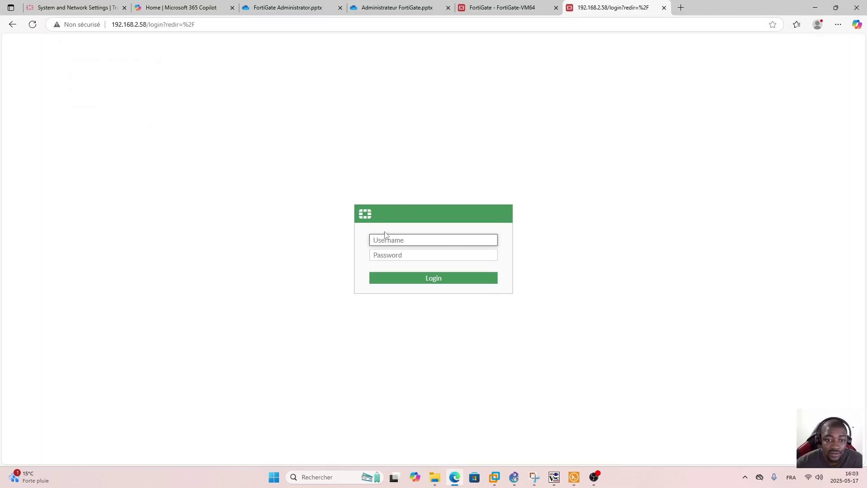
Log in to the FortiGate web interface as admin with the account password and decline to save the credentials.
{"action": "type", "text": "admin"}
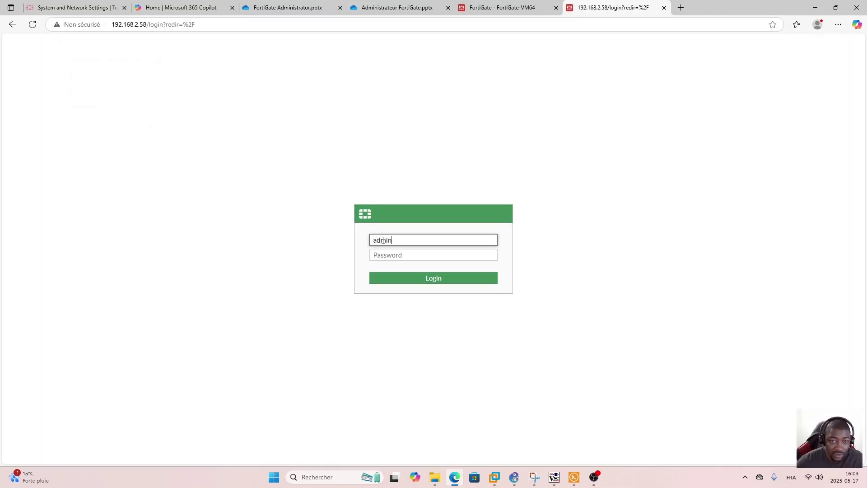
{"action": "key", "text": "Tab"}
{"action": "type", "text": "••"}
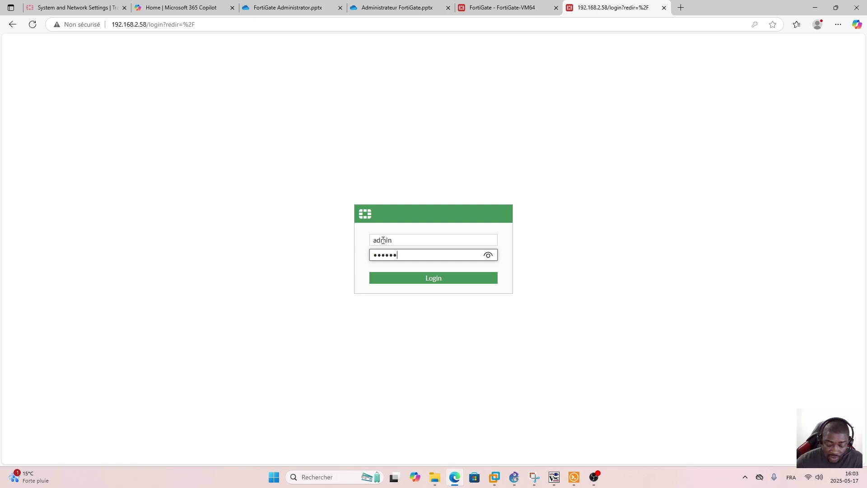
{"action": "type", "text": "•••••••"}
{"action": "key", "text": "Return"}
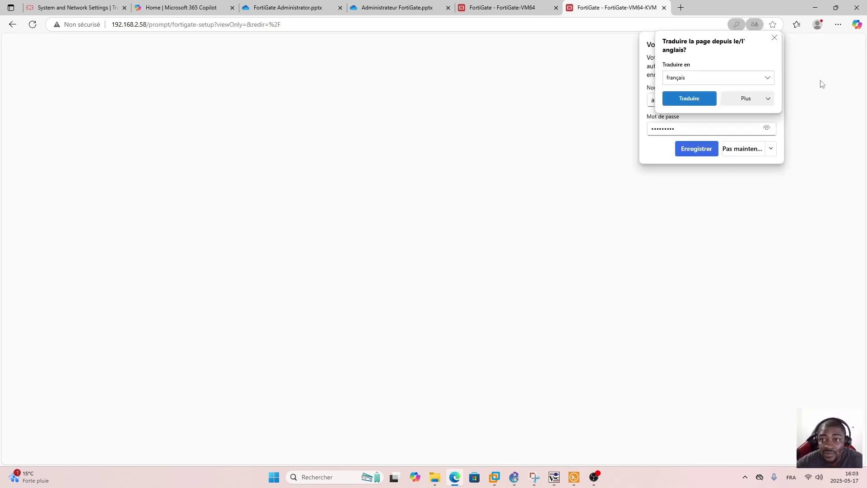
{"action": "left_click", "coordinate": [769, 149]}
{"action": "left_click", "coordinate": [720, 181]}
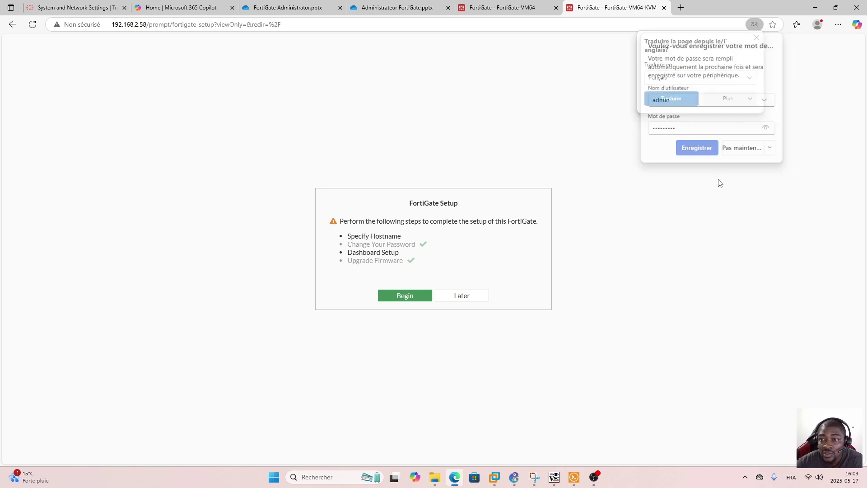
Postpone the FortiGate setup and dismiss the FortiOS 7.0.0 introduction with "Don't show again" enabled.
{"action": "left_click", "coordinate": [462, 295]}
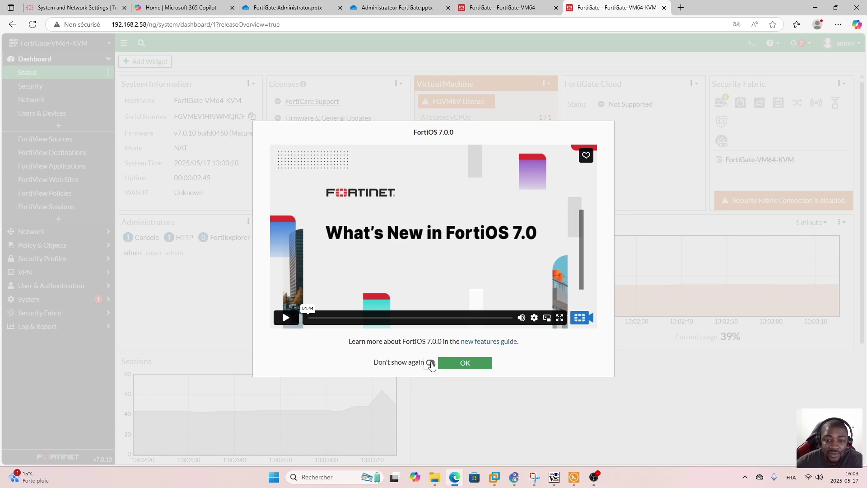
{"action": "left_click", "coordinate": [431, 363]}
{"action": "left_click", "coordinate": [465, 363]}
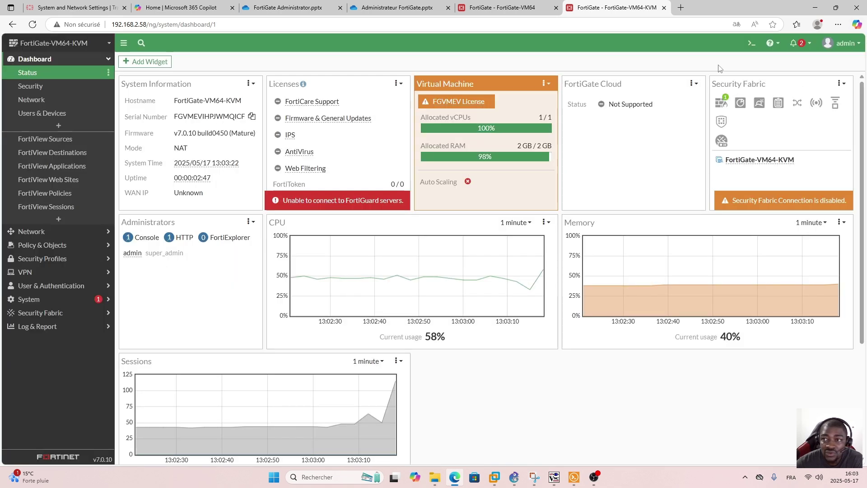
Examine the new FortiGate's network interfaces, check its Switch-01 link in the GNS3 topology and return to the browser.
{"action": "left_click", "coordinate": [58, 231]}
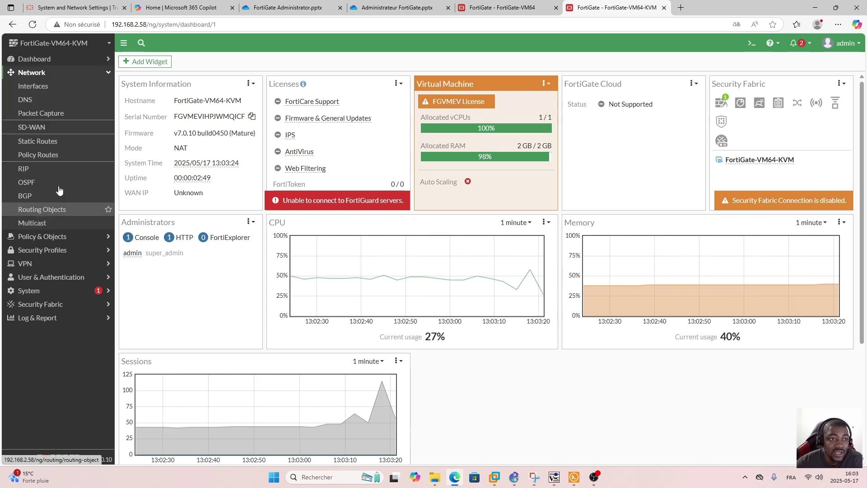
{"action": "left_click", "coordinate": [54, 86]}
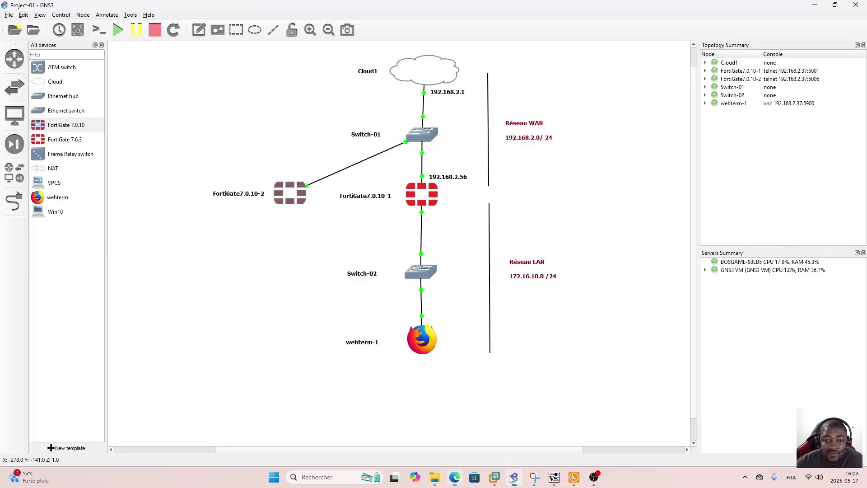
{"action": "left_click", "coordinate": [514, 476]}
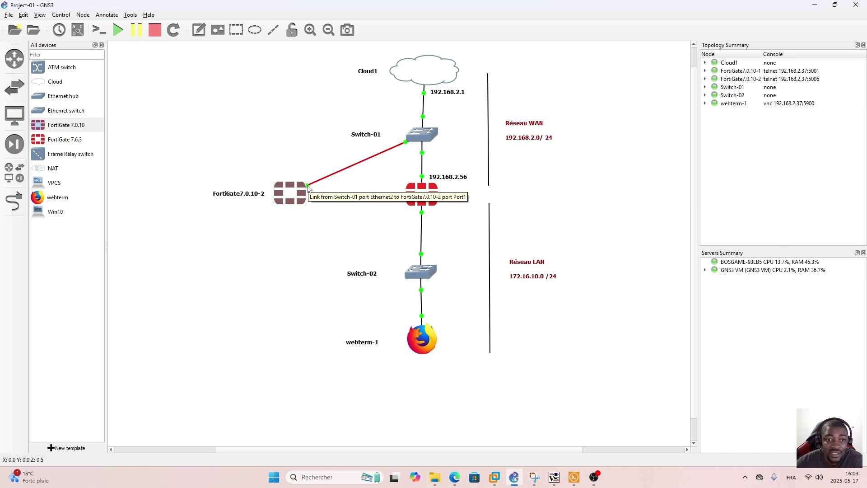
{"action": "left_click", "coordinate": [455, 477]}
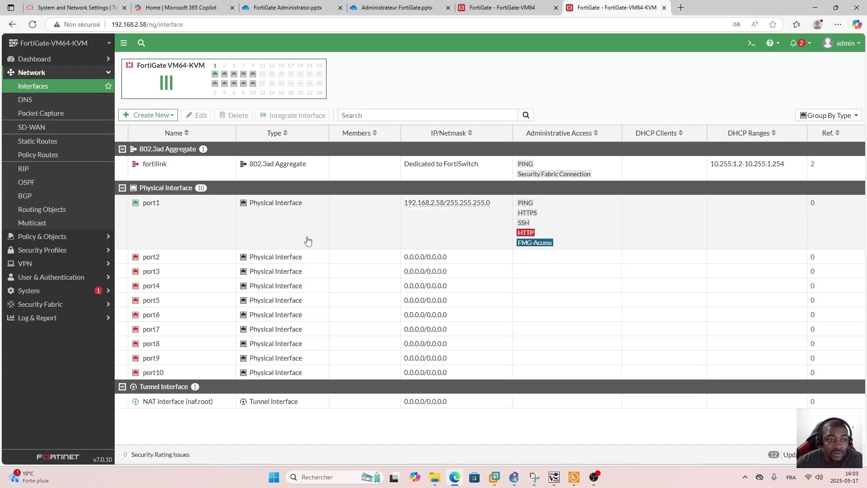
Examine the new FortiGate's firewall policies and static routes.
{"action": "left_click", "coordinate": [43, 236]}
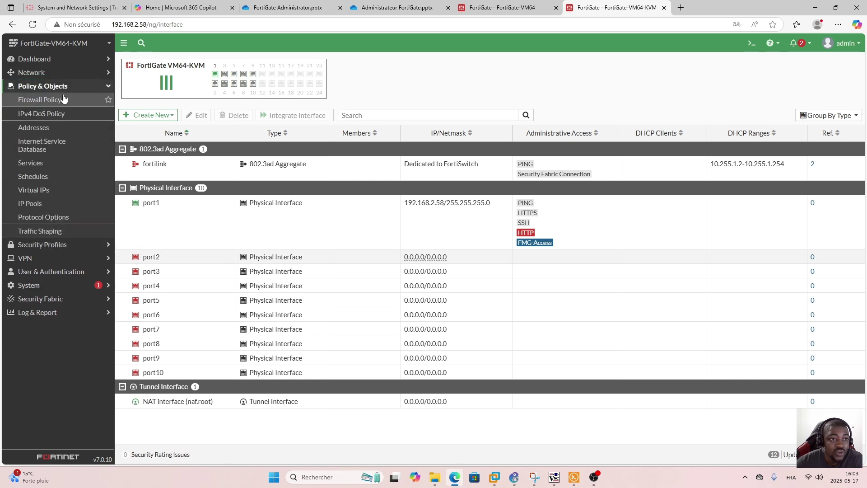
{"action": "left_click", "coordinate": [63, 98]}
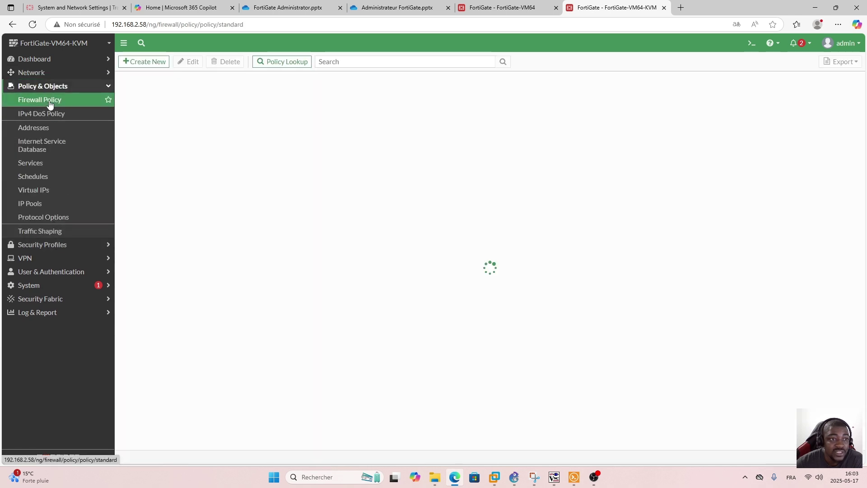
{"action": "left_click", "coordinate": [75, 73]}
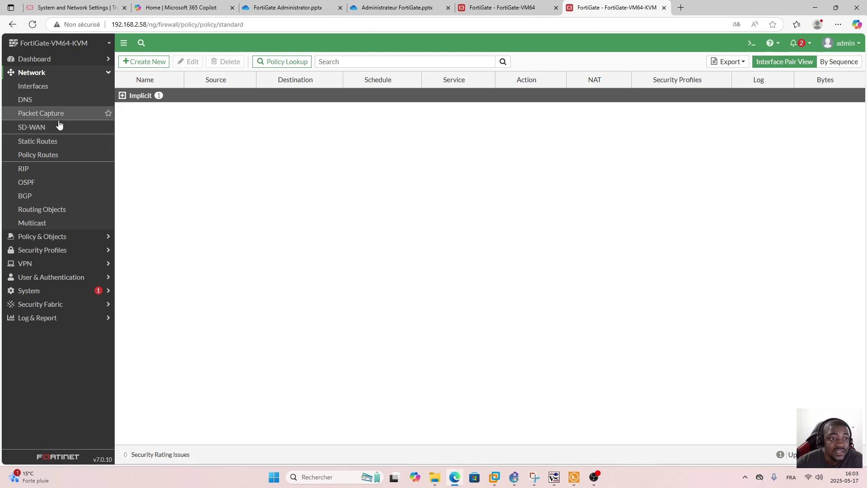
{"action": "left_click", "coordinate": [38, 144]}
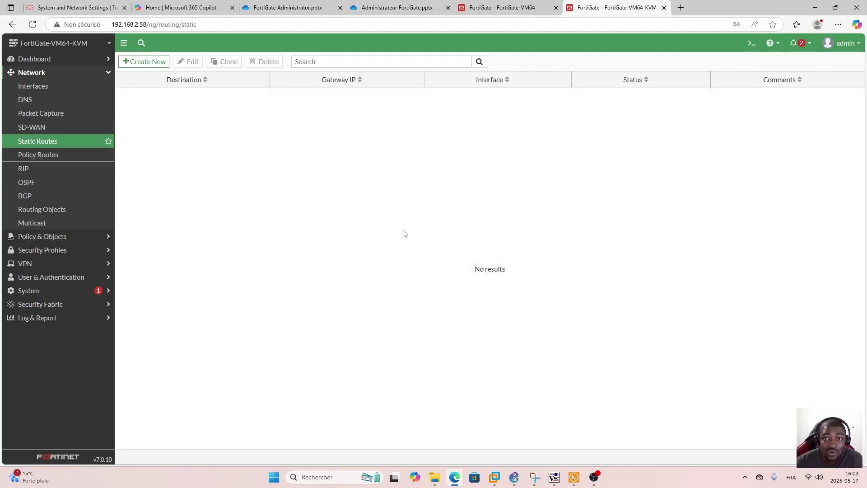
Revisit the first FortiGate's configuration backup page and switch to GNS3 to view the topology.
{"action": "left_click", "coordinate": [505, 8]}
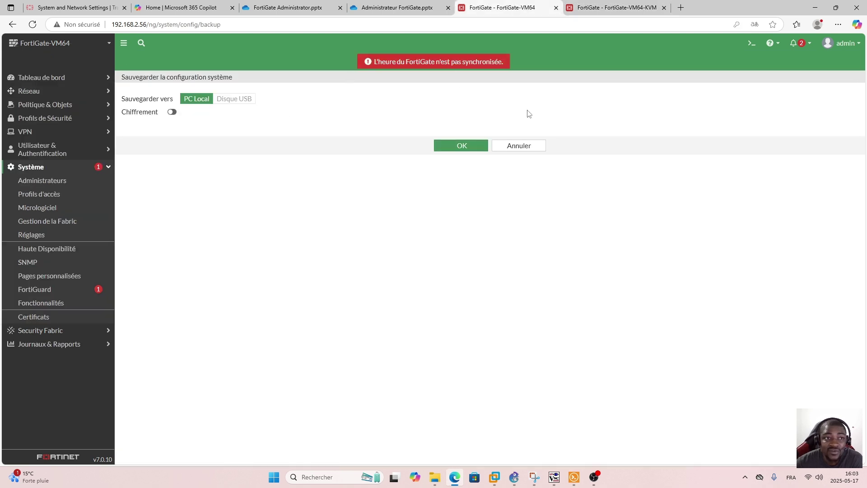
{"action": "left_click", "coordinate": [514, 479]}
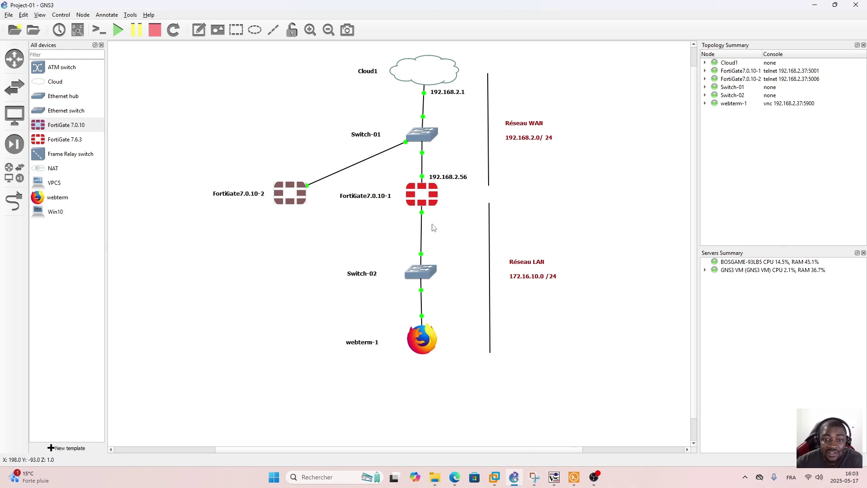
Stop the FortiGate7.0.10-1 node in the GNS3 topology.
{"action": "left_click", "coordinate": [422, 196]}
{"action": "right_click", "coordinate": [423, 195]}
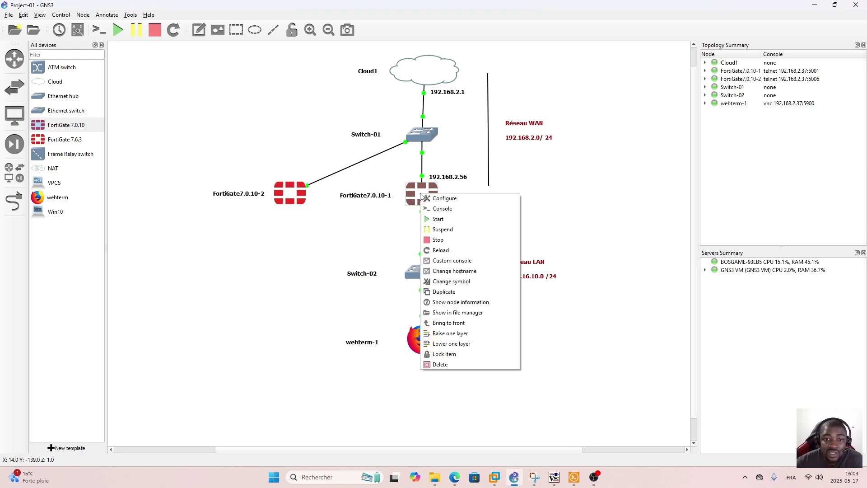
{"action": "left_click", "coordinate": [438, 240]}
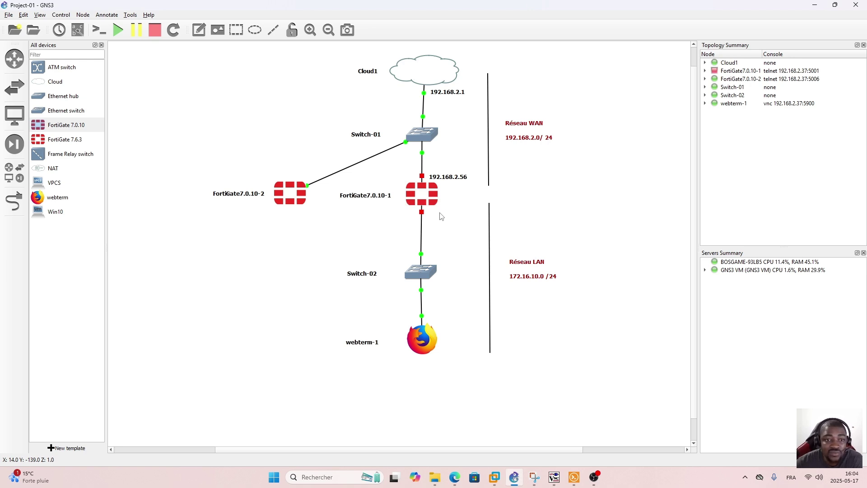
{"action": "left_click", "coordinate": [423, 206]}
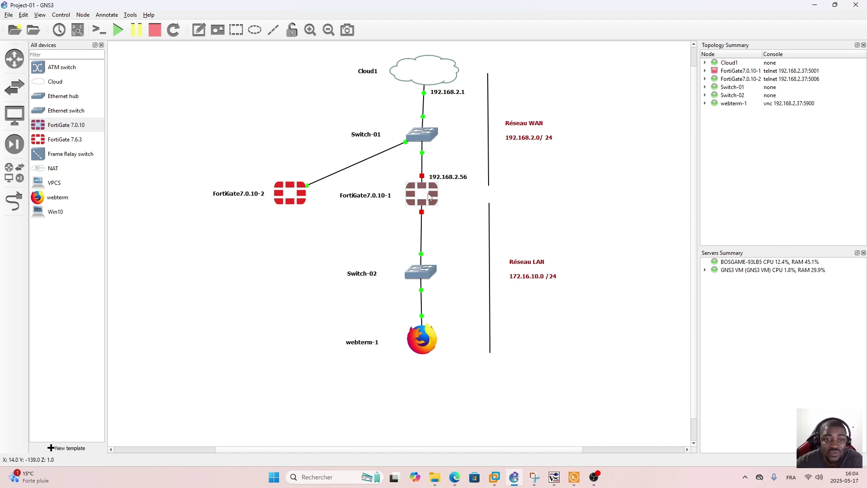
Switch to the browser and check whether the first FortiGate at 192.168.2.56 is reachable by reloading its page and requesting its status dashboard.
{"action": "left_click", "coordinate": [455, 477]}
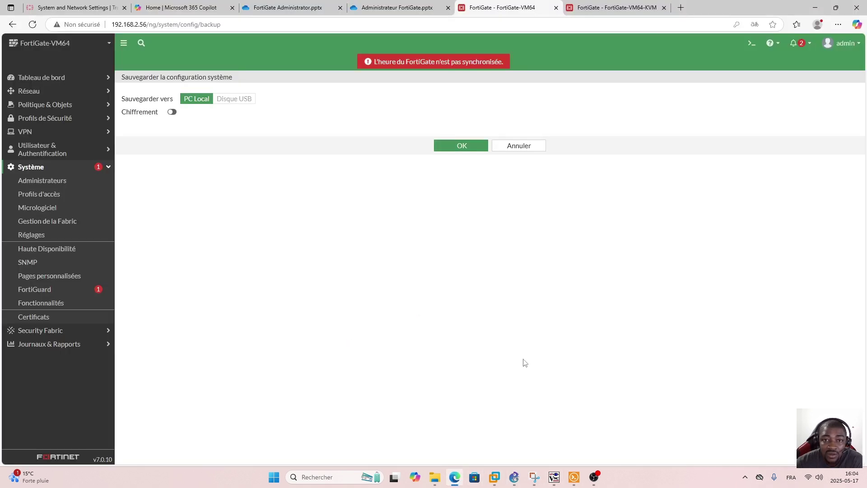
{"action": "left_click", "coordinate": [32, 25]}
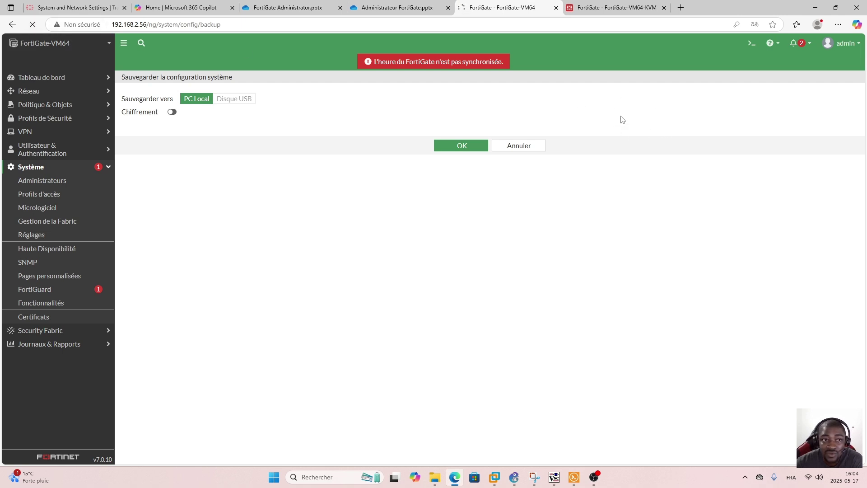
{"action": "left_click", "coordinate": [27, 77]}
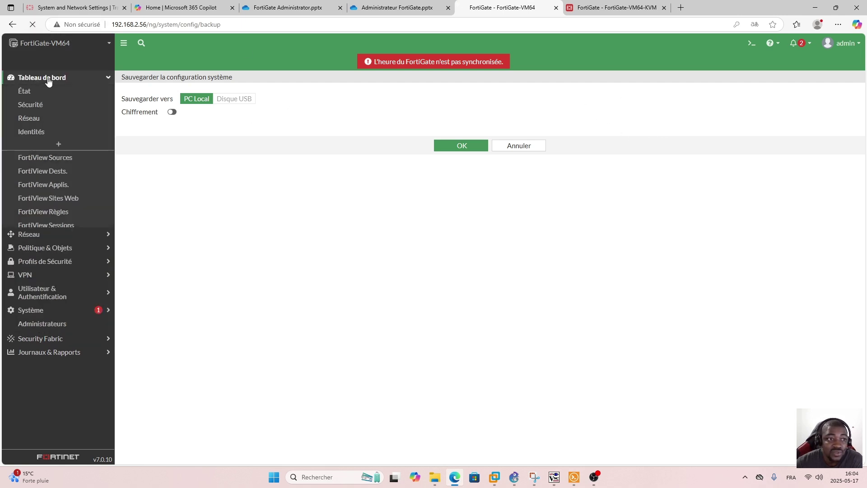
{"action": "left_click", "coordinate": [24, 92]}
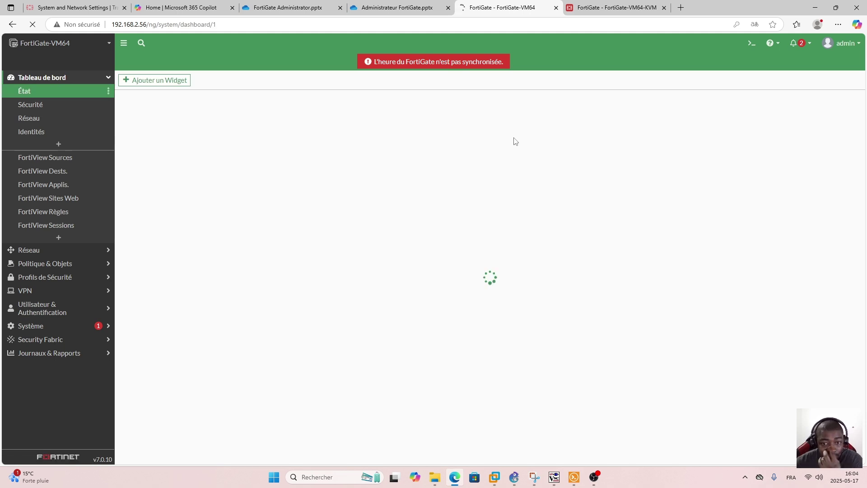
{"action": "left_click", "coordinate": [609, 8]}
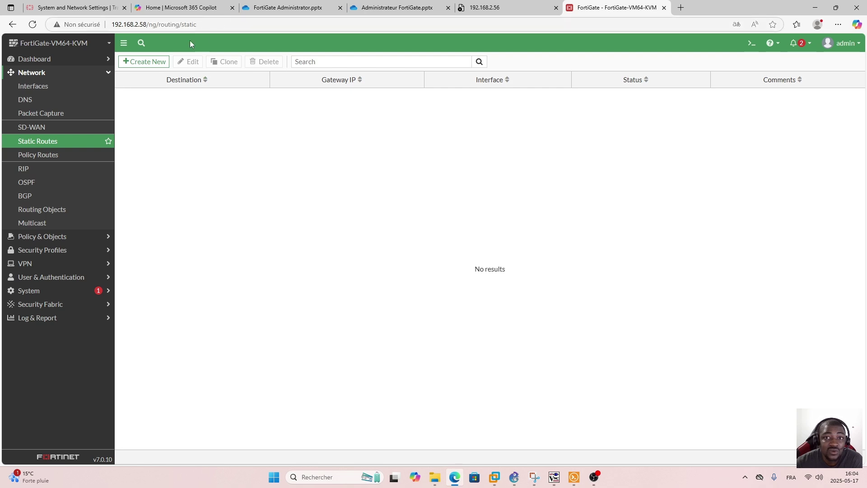
{"action": "left_click", "coordinate": [470, 8]}
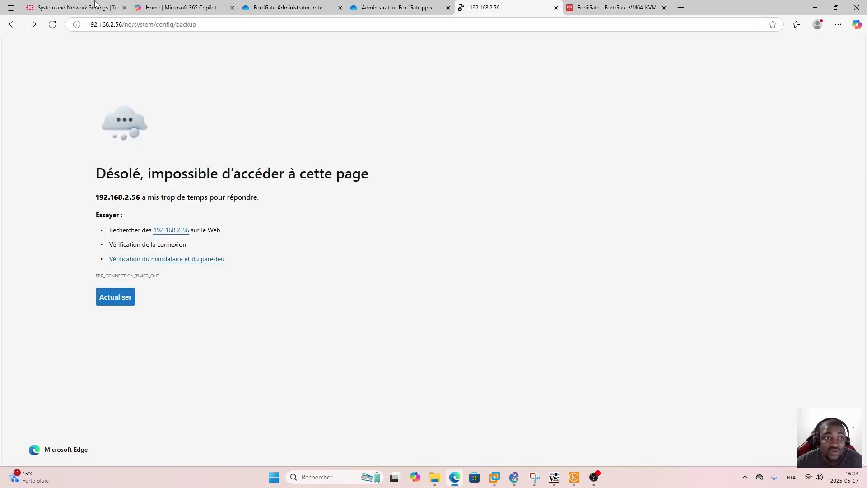
{"action": "left_click", "coordinate": [609, 8]}
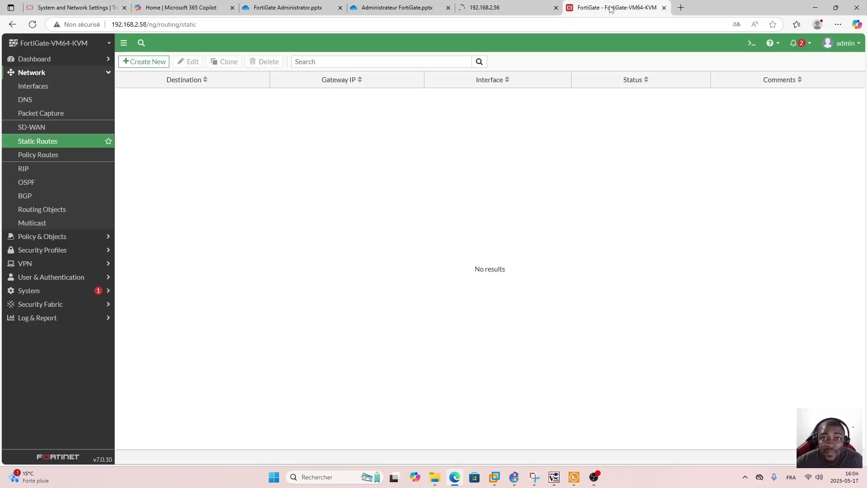
View the second FortiGate's status dashboard and open its system configuration restore page.
{"action": "left_click", "coordinate": [47, 60]}
{"action": "left_click", "coordinate": [44, 74]}
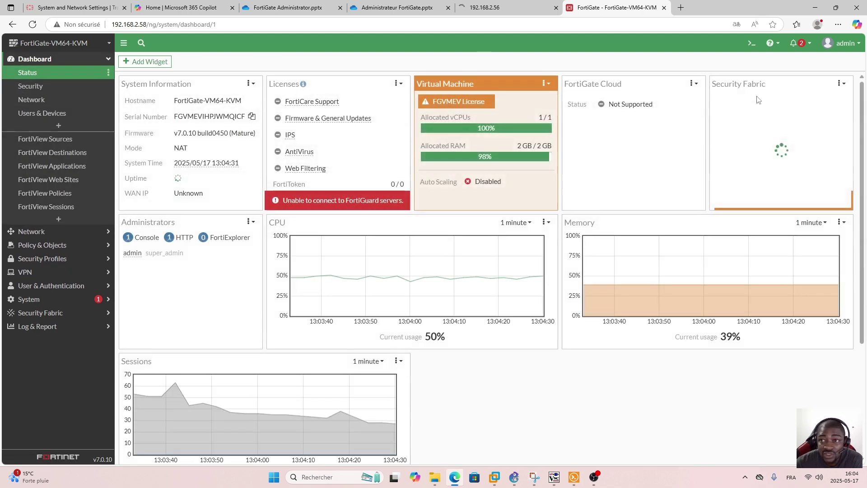
{"action": "left_click", "coordinate": [857, 45]}
{"action": "mouse_move", "coordinate": [810, 101]}
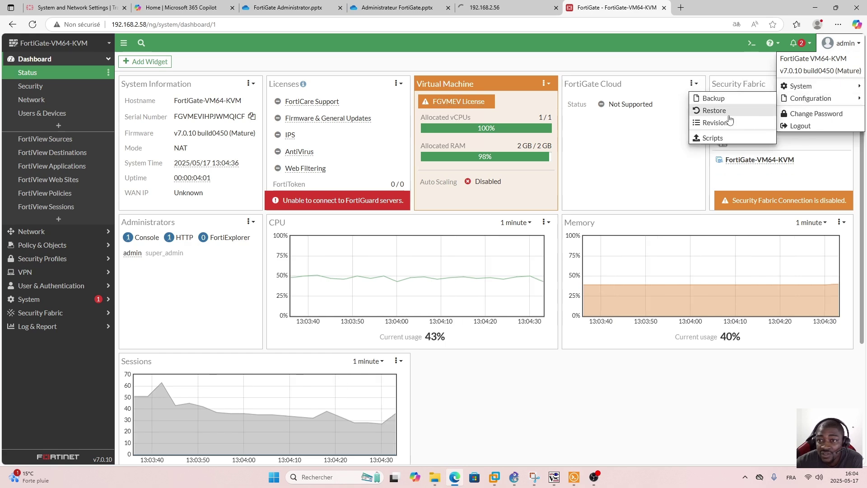
{"action": "left_click", "coordinate": [714, 111]}
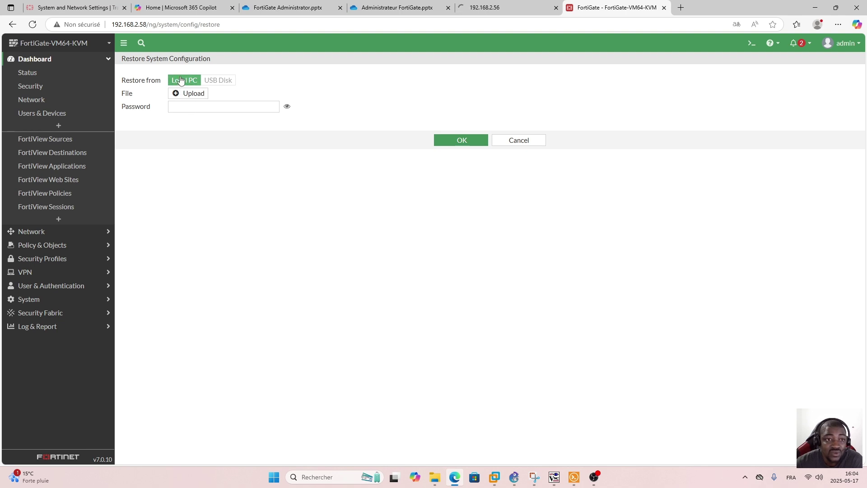
Select FortiGate-VM64_7-0_0450_202505171154.conf from the Téléchargements folder as the configuration file for the restore.
{"action": "left_click", "coordinate": [189, 95]}
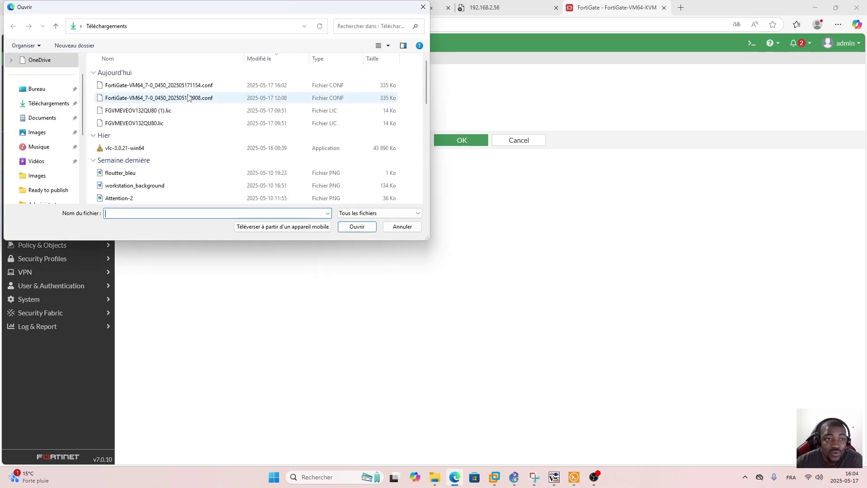
{"action": "left_click_drag", "start_coordinate": [273, 46], "coordinate": [324, 81]}
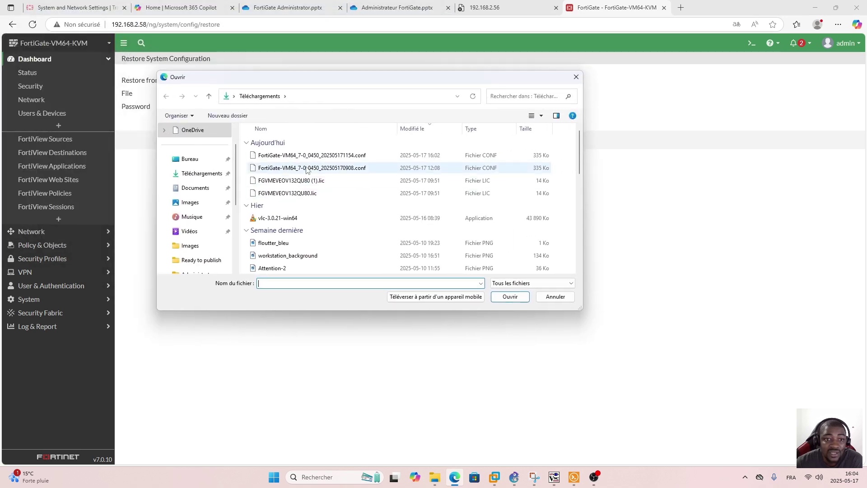
{"action": "left_click", "coordinate": [284, 158]}
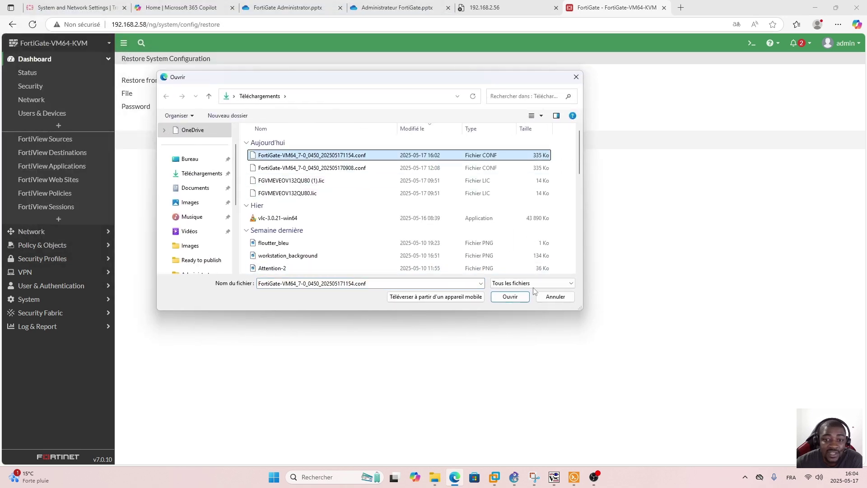
{"action": "left_click", "coordinate": [506, 296]}
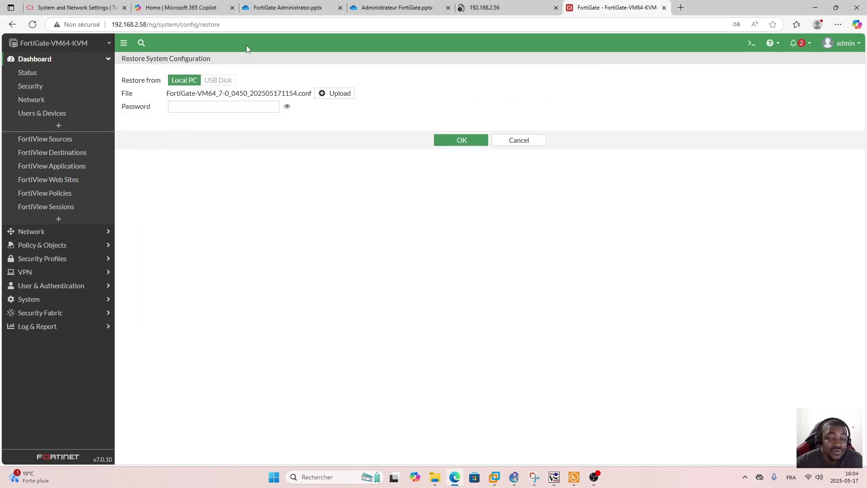
Recheck the first FortiGate's page, run the configuration restore on the second FortiGate and accept its reboot.
{"action": "left_click", "coordinate": [502, 7]}
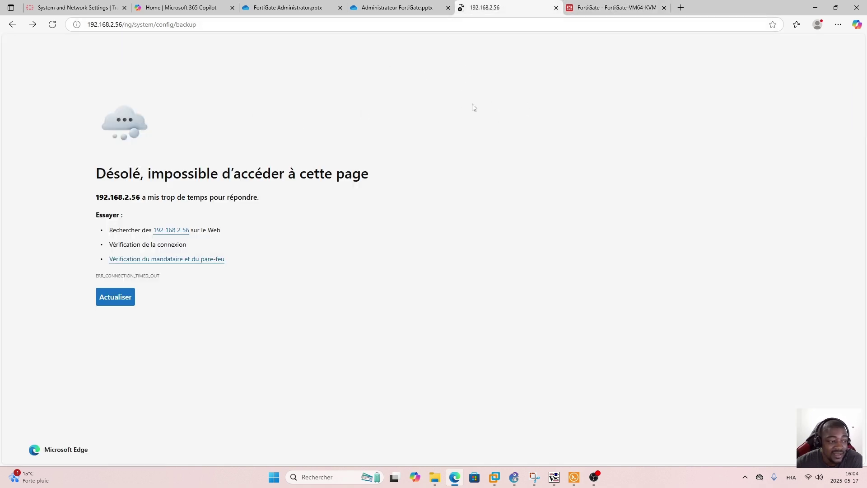
{"action": "left_click", "coordinate": [620, 6]}
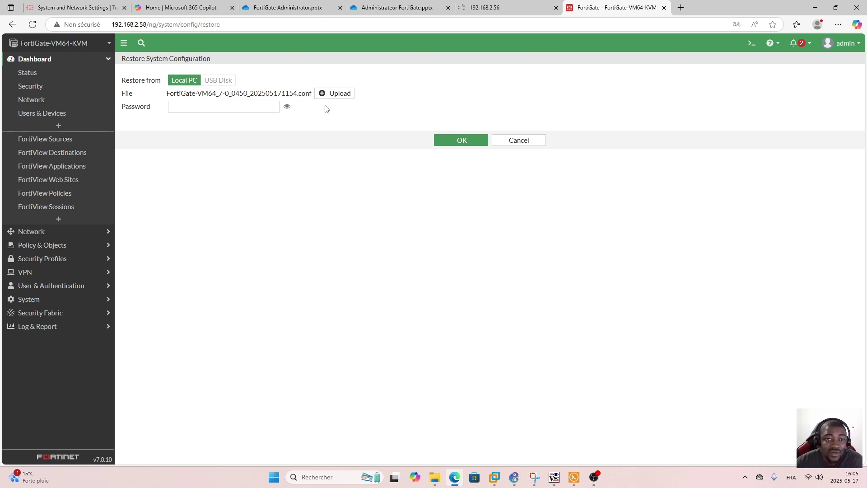
{"action": "left_click", "coordinate": [462, 141]}
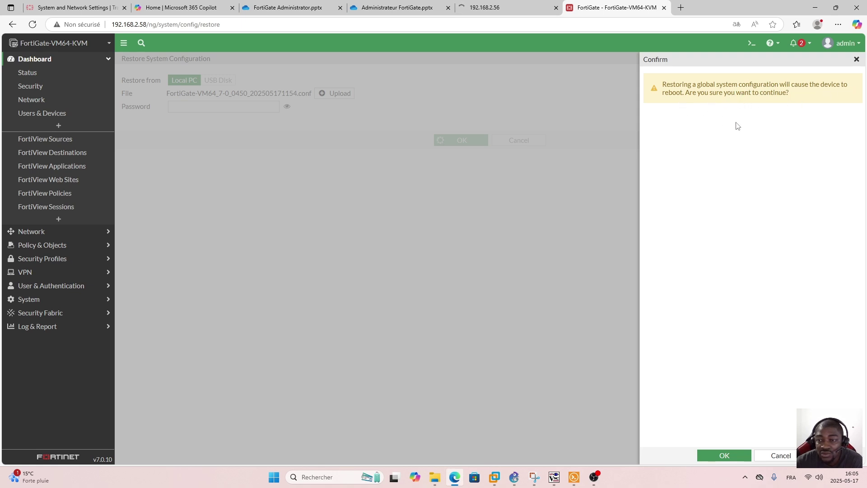
{"action": "left_click", "coordinate": [723, 456]}
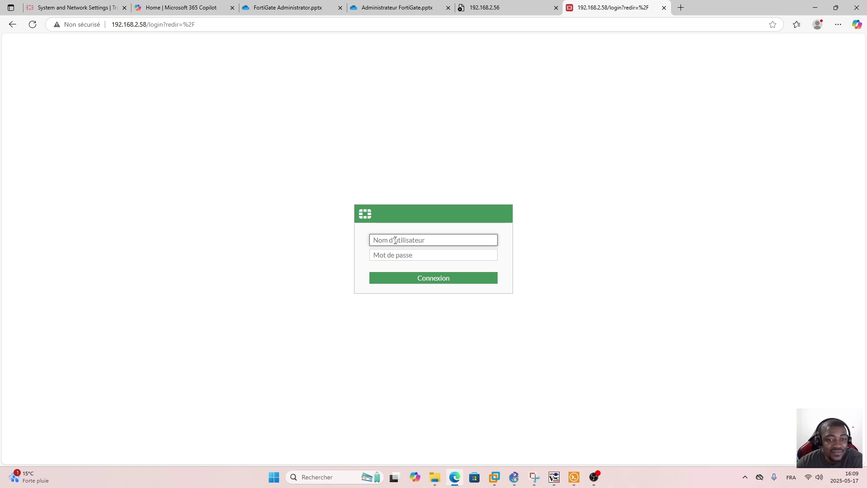
Log in to the restored FortiGate with the administrator username and account password, and dismiss the page translation offer.
{"action": "type", "text": "admin"}
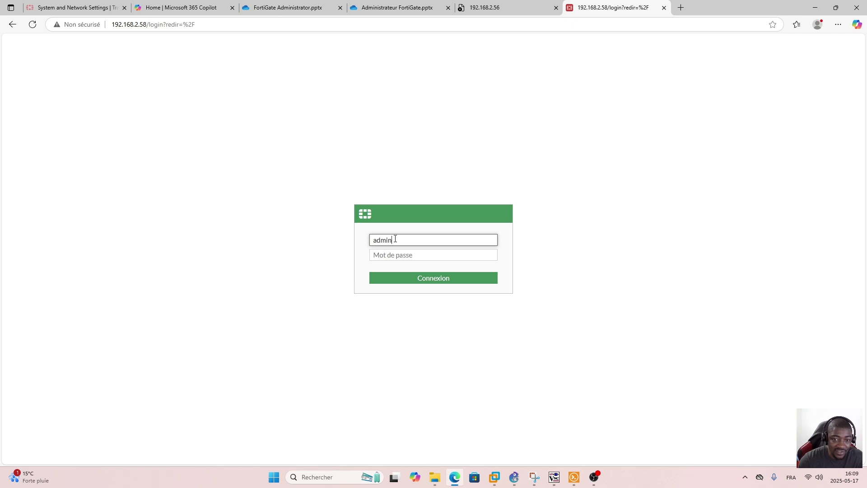
{"action": "key", "text": "Tab"}
{"action": "type", "text": "admi"}
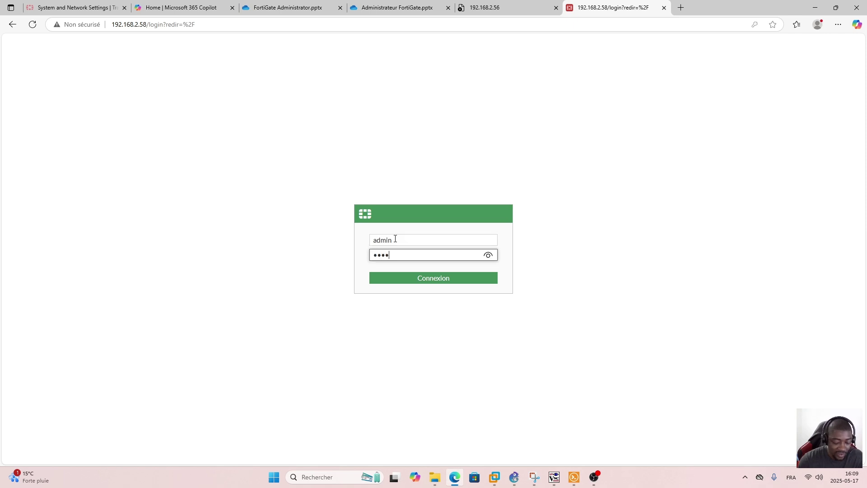
{"action": "type", "text": "n"}
{"action": "key", "text": "Return"}
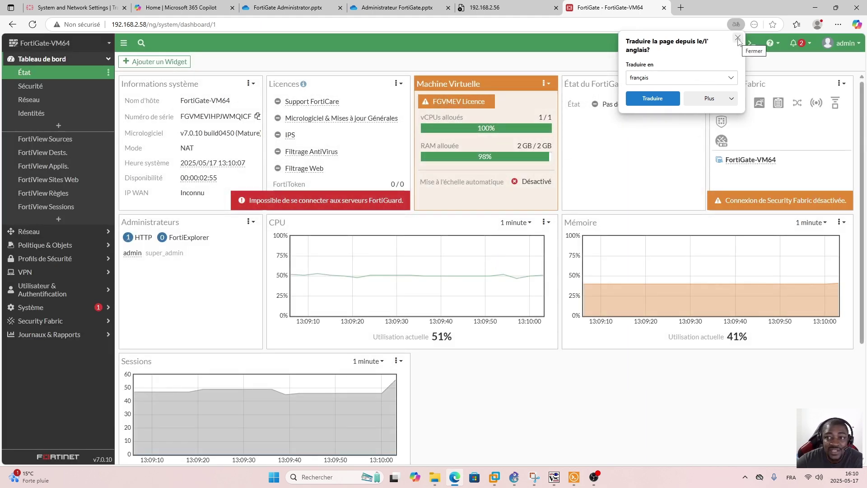
{"action": "left_click", "coordinate": [738, 39]}
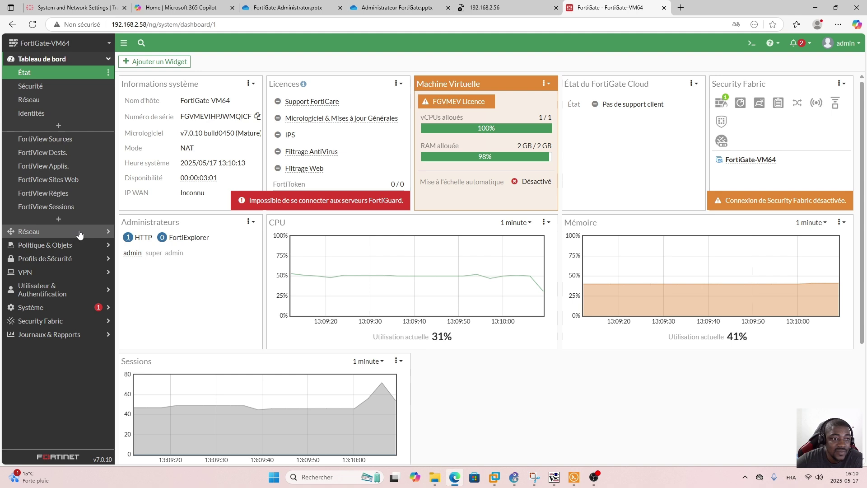
Examine the restored network interfaces and the Réseau-Local (port2) addressing, administrative access and DHCP server settings, leaving them without edits.
{"action": "left_click", "coordinate": [78, 233]}
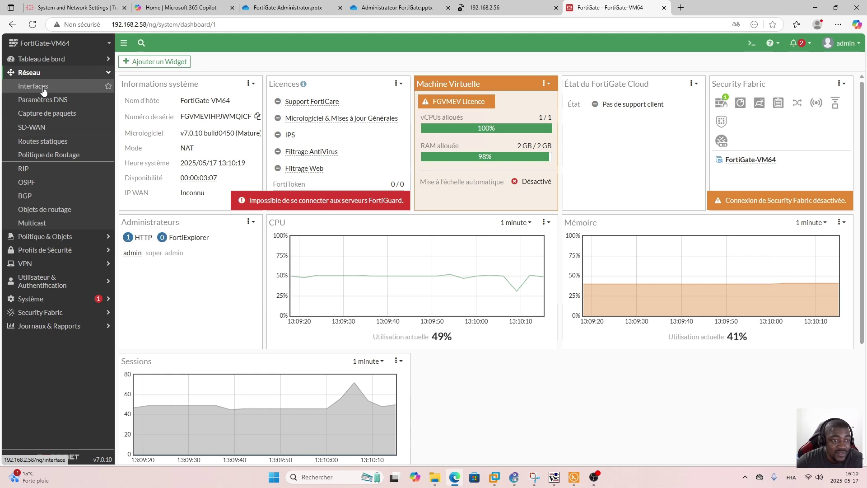
{"action": "left_click", "coordinate": [42, 88]}
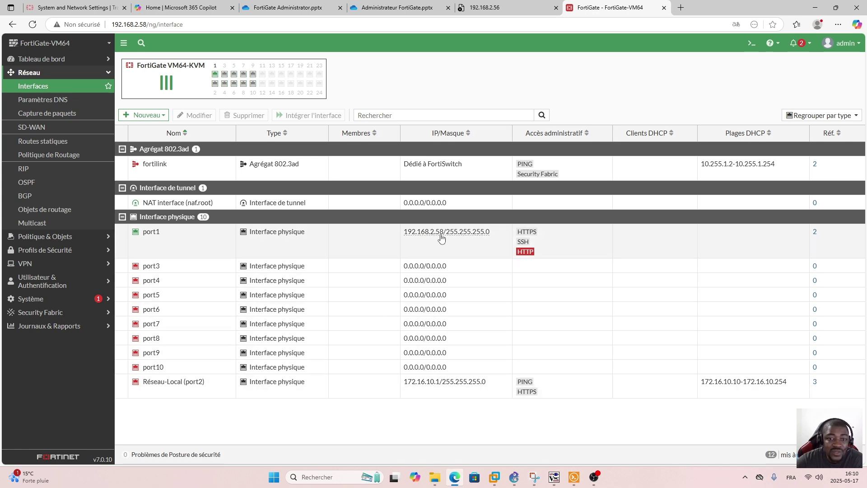
{"action": "mouse_move", "coordinate": [442, 238]}
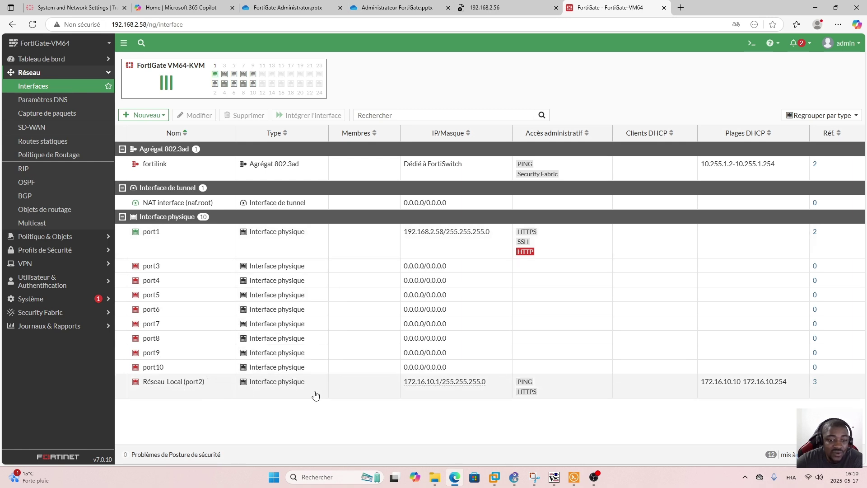
{"action": "left_click", "coordinate": [352, 390]}
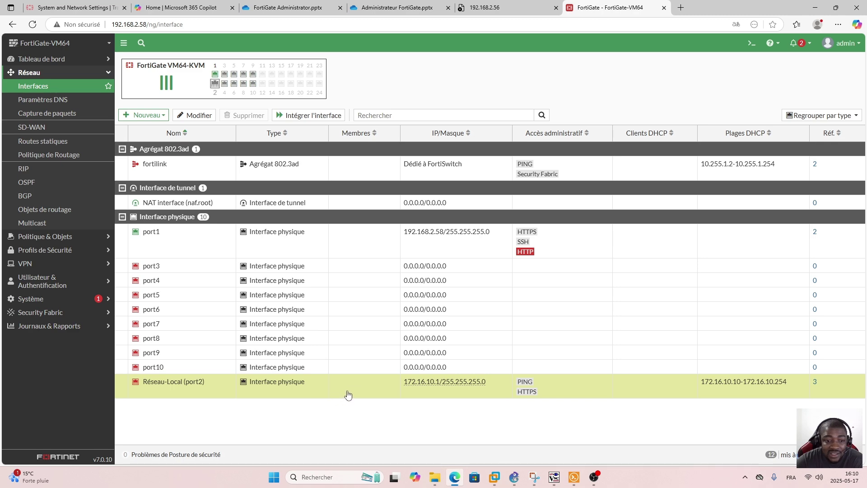
{"action": "left_click", "coordinate": [195, 117]}
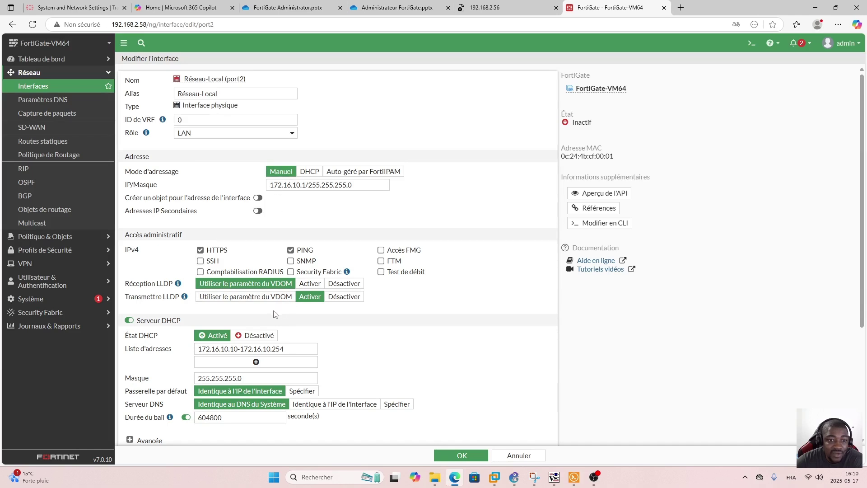
{"action": "scroll", "coordinate": [362, 233], "scroll_direction": "down", "scroll_amount": 3}
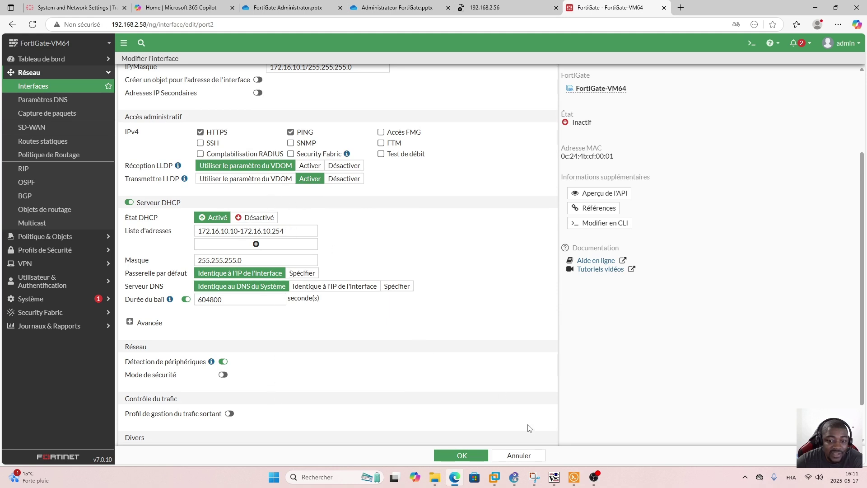
{"action": "left_click", "coordinate": [519, 456]}
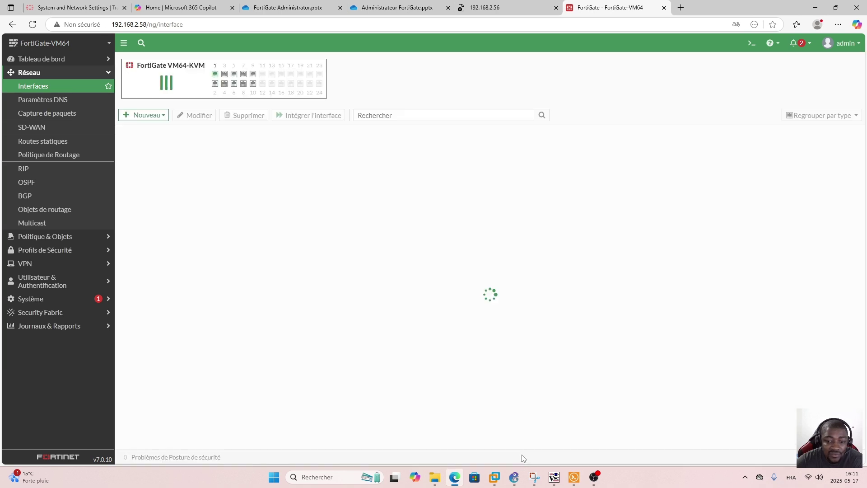
Check the LAN links in the GNS3 topology, return to the browser and view the restored static routes.
{"action": "left_click", "coordinate": [514, 480]}
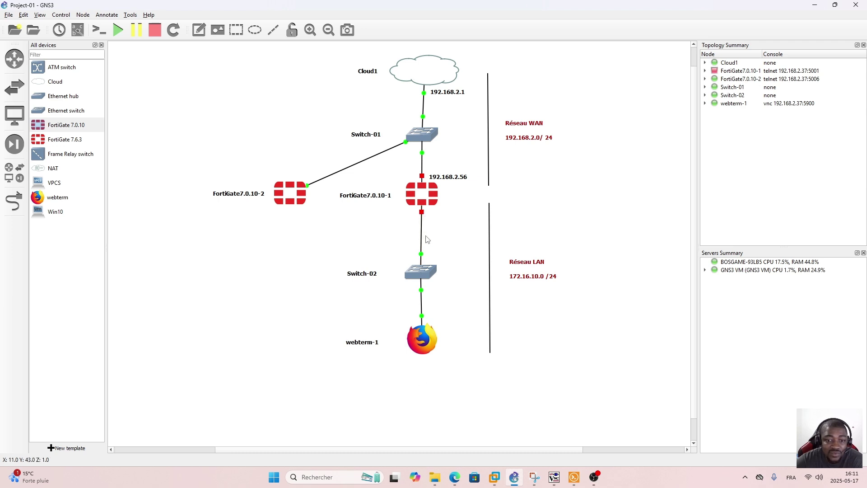
{"action": "left_click", "coordinate": [455, 477]}
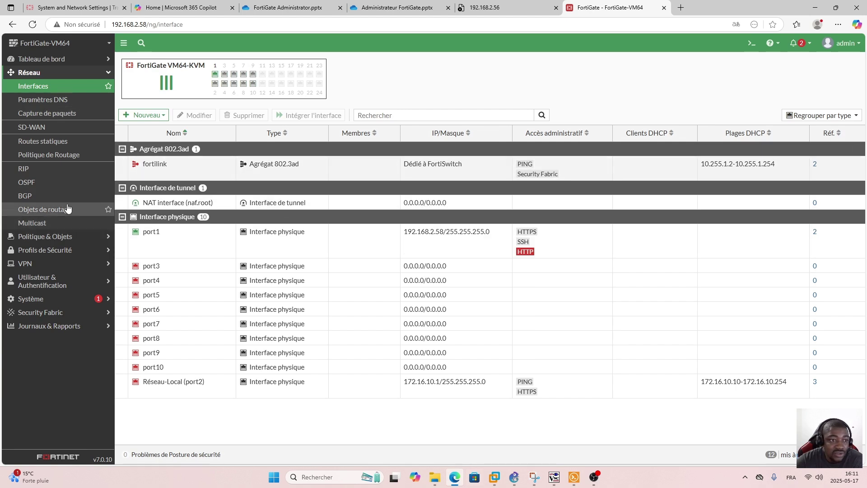
{"action": "left_click", "coordinate": [74, 143]}
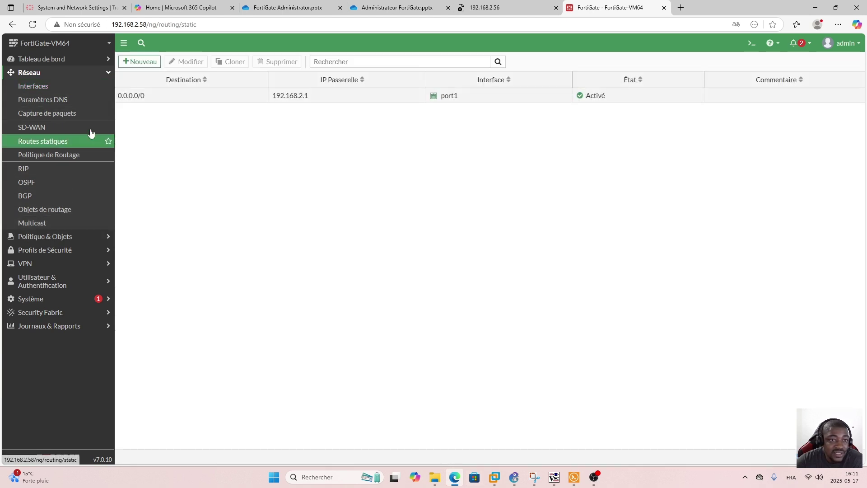
Examine the restored LAN-Vers-WAN firewall policy from Réseau-Local (port2) to port1, including its services, NAT and security profile.
{"action": "left_click", "coordinate": [103, 75]}
{"action": "left_click", "coordinate": [74, 87]}
{"action": "left_click", "coordinate": [50, 100]}
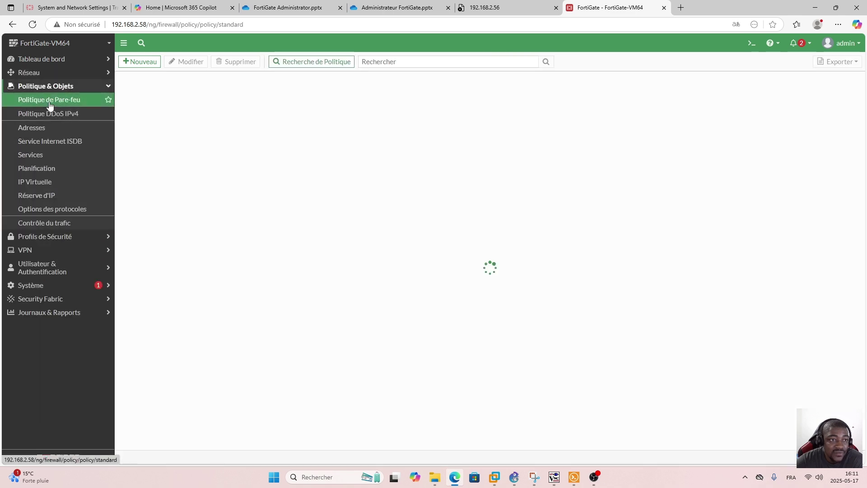
{"action": "left_click", "coordinate": [122, 94]}
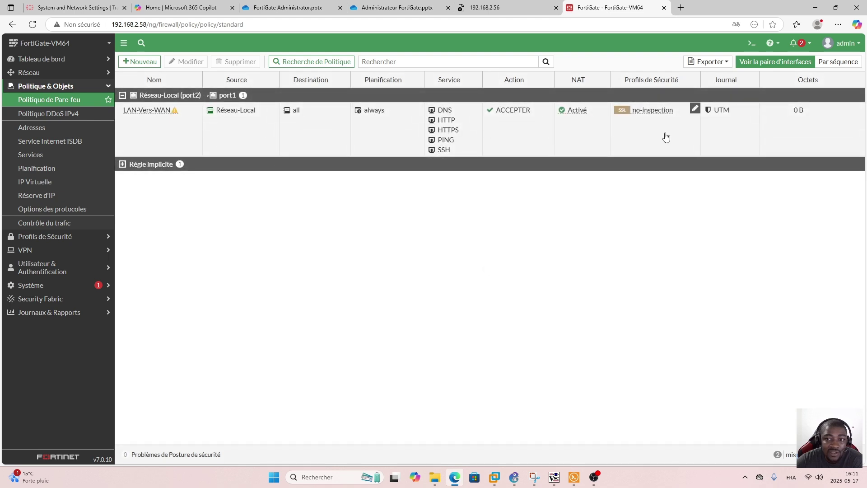
{"action": "mouse_move", "coordinate": [175, 113]}
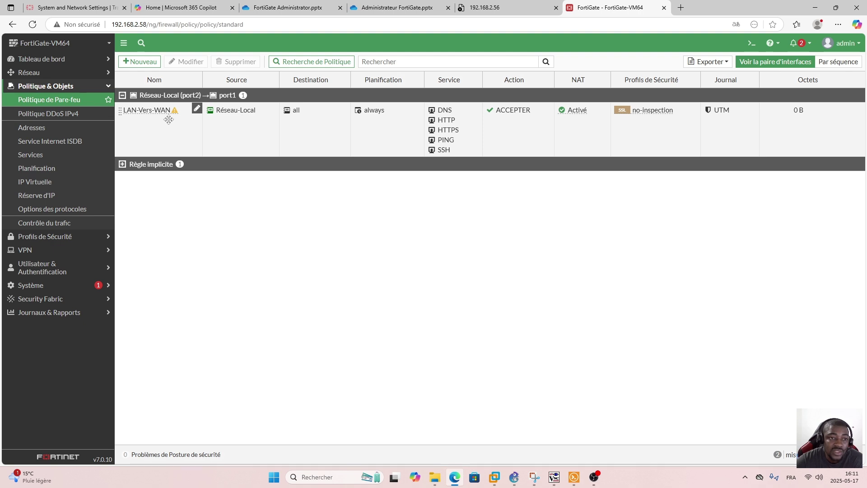
View the restored system administrator accounts and their profiles.
{"action": "left_click", "coordinate": [108, 89]}
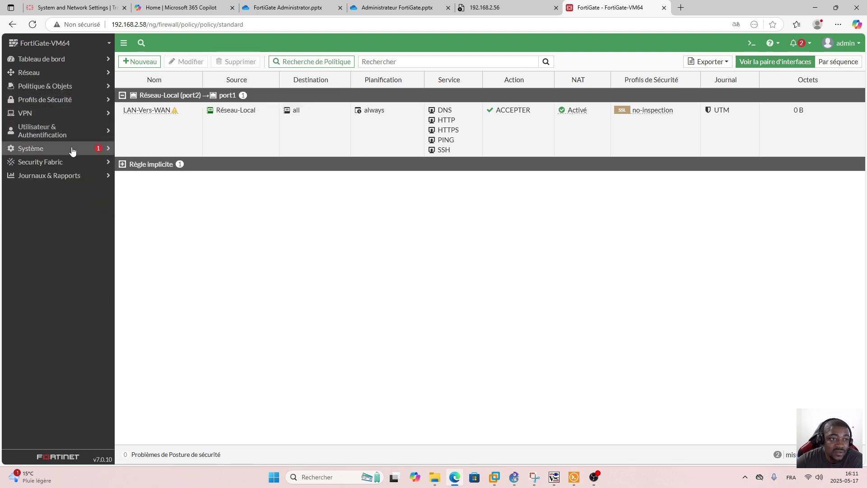
{"action": "left_click", "coordinate": [58, 150]}
{"action": "left_click", "coordinate": [50, 163]}
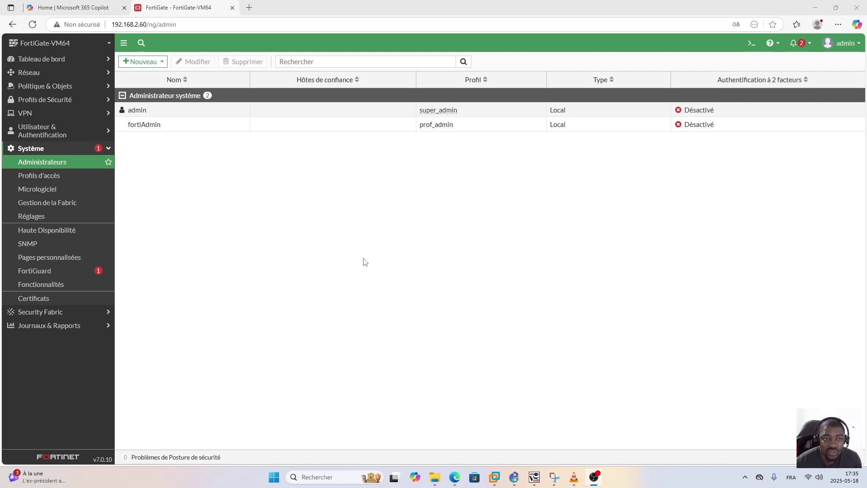
Switch to the GNS3 topology and delete the links from FortiGate7.0.10-1 to Switch-02 and Switch-01.
{"action": "left_click", "coordinate": [514, 476]}
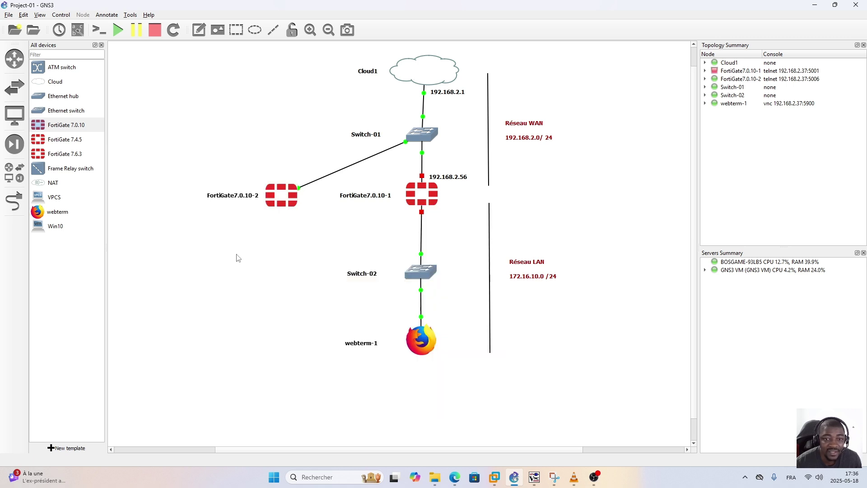
{"action": "right_click", "coordinate": [422, 236]}
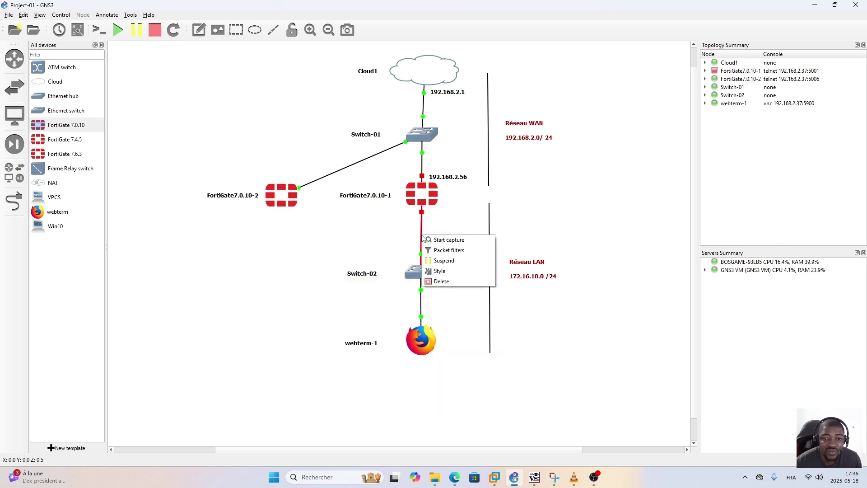
{"action": "left_click", "coordinate": [463, 281]}
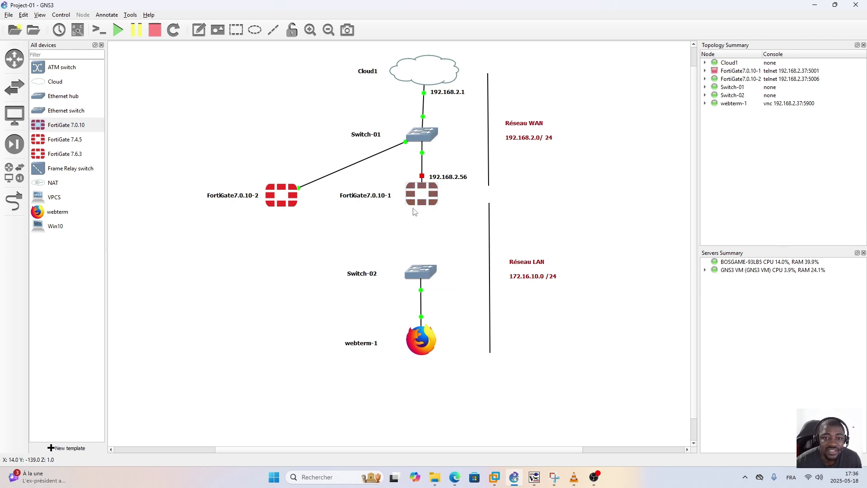
{"action": "right_click", "coordinate": [423, 163]}
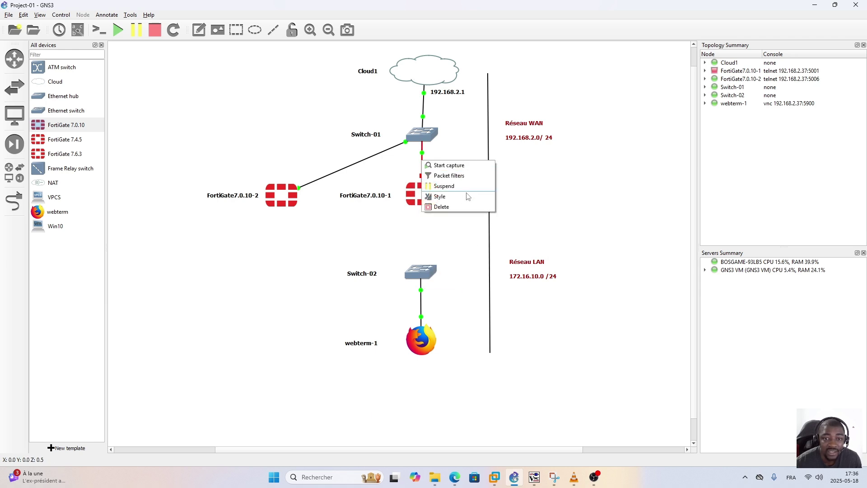
{"action": "left_click", "coordinate": [451, 207]}
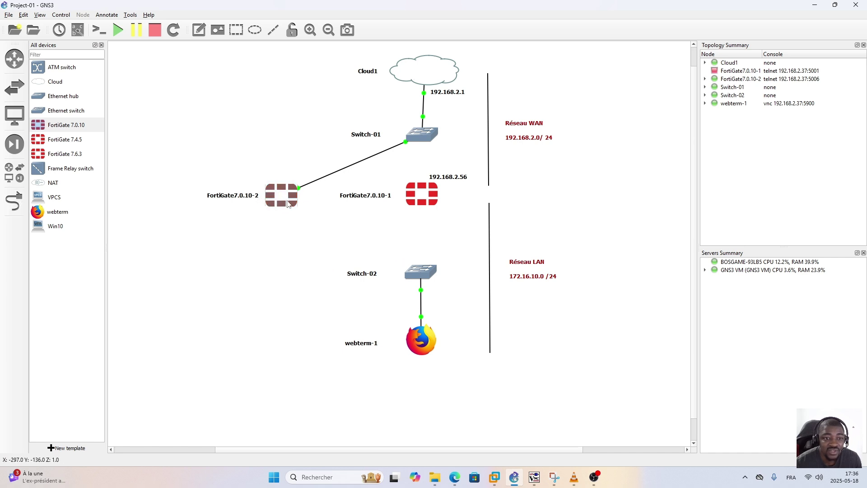
Link Port2 of FortiGate7.0.10-2 to Ethernet0 of Switch-02, and delete that link again.
{"action": "left_click", "coordinate": [15, 201]}
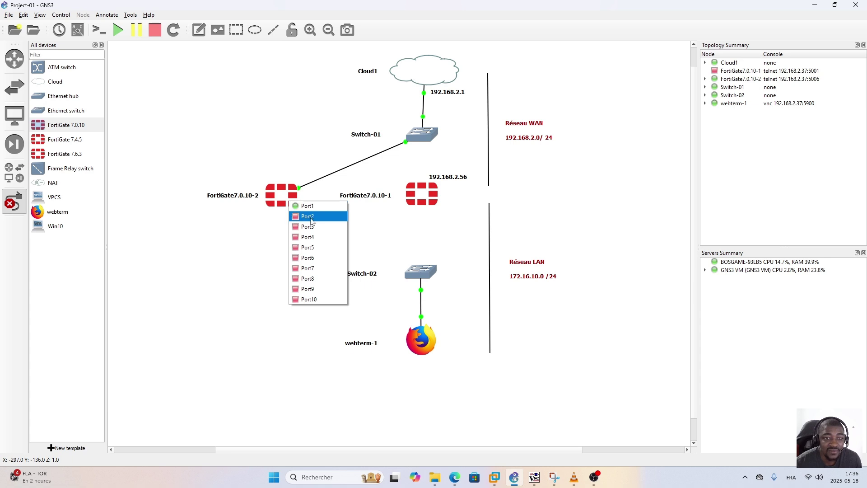
{"action": "left_click", "coordinate": [310, 217]}
{"action": "left_click", "coordinate": [420, 273]}
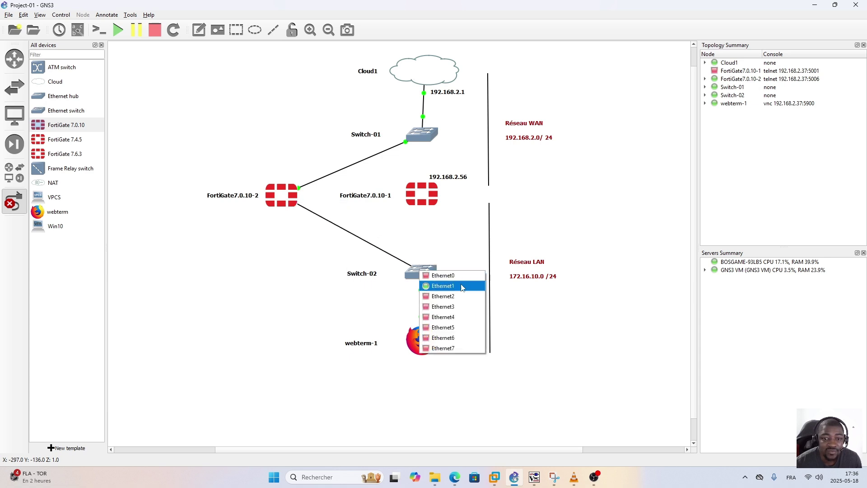
{"action": "left_click", "coordinate": [448, 273]}
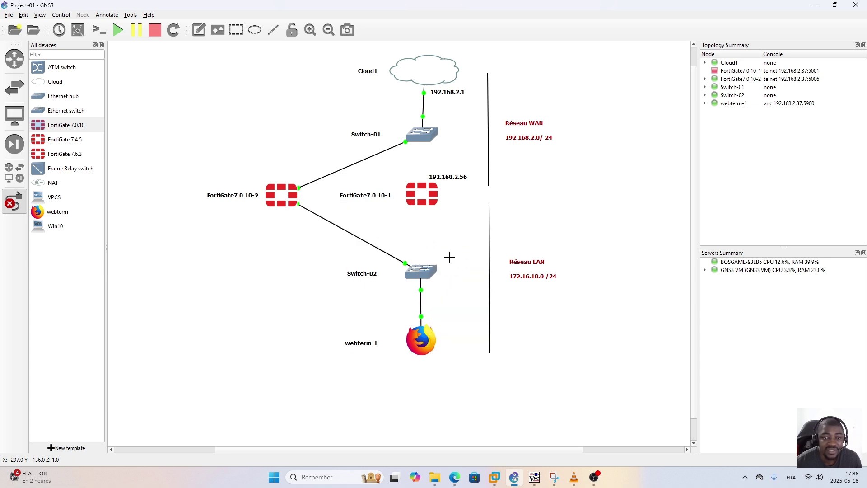
{"action": "left_click", "coordinate": [26, 195]}
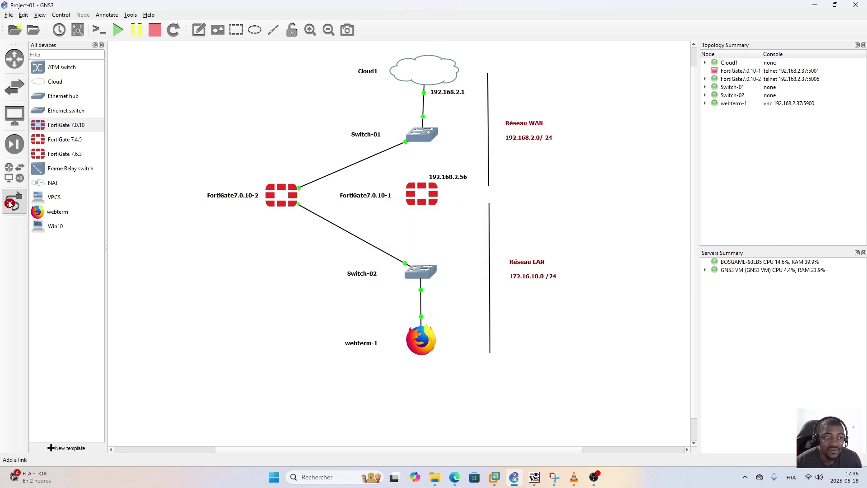
{"action": "right_click", "coordinate": [355, 239]}
{"action": "left_click", "coordinate": [371, 283]}
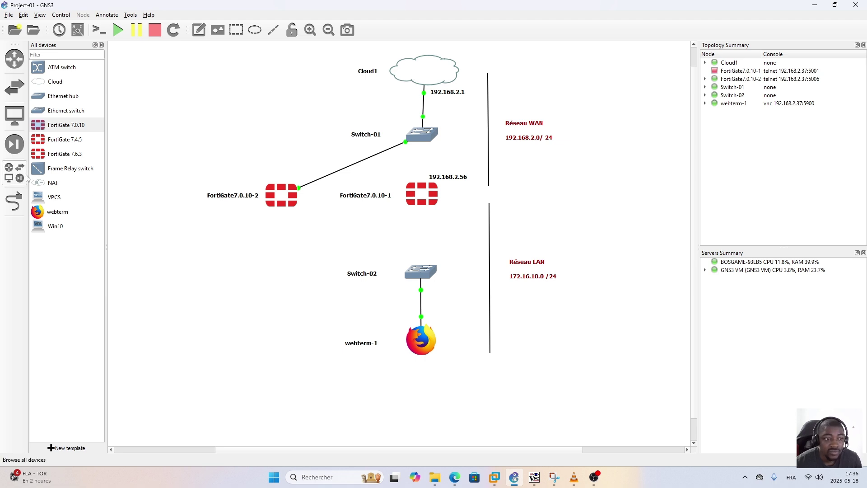
Link Ethernet1 of Switch-01 to Port1 of FortiGate7.0.10-1.
{"action": "left_click", "coordinate": [13, 201]}
{"action": "left_click", "coordinate": [424, 133]}
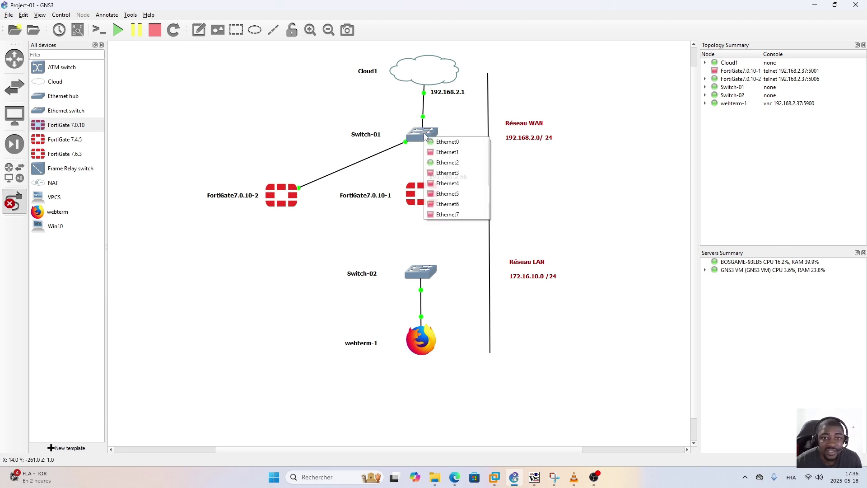
{"action": "left_click", "coordinate": [449, 152]}
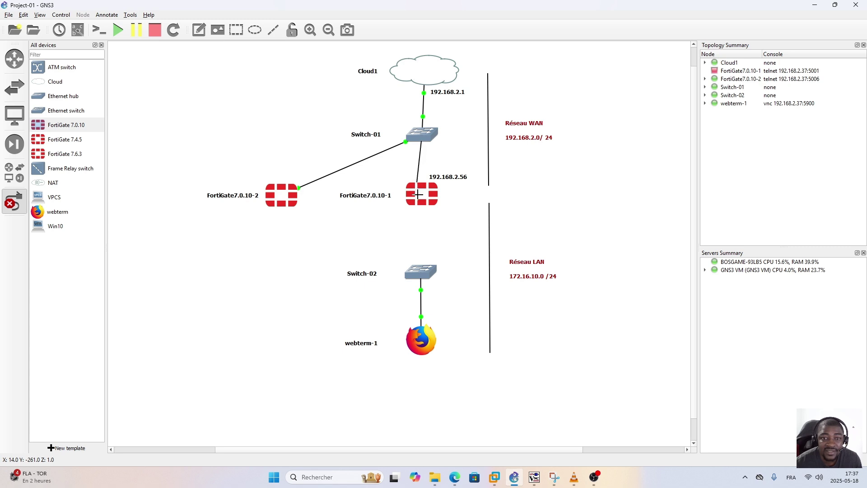
{"action": "left_click", "coordinate": [418, 195]}
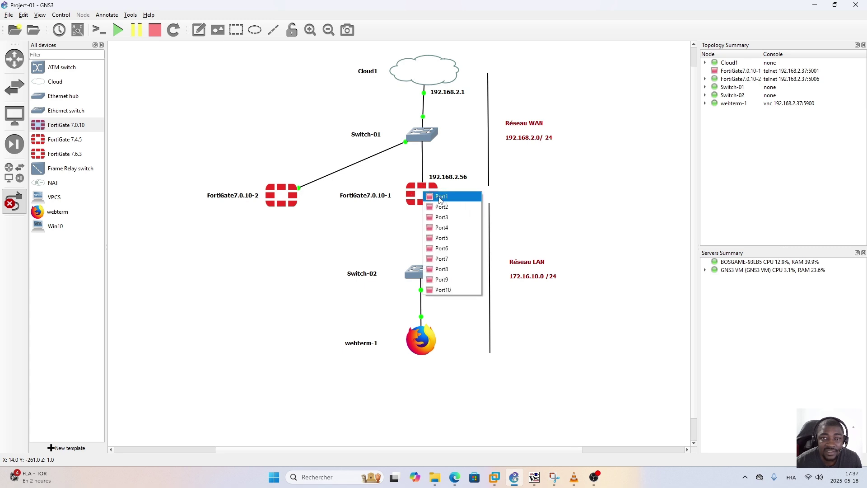
{"action": "left_click", "coordinate": [441, 197]}
Link Port2 of FortiGate7.0.10-1 to Ethernet0 of Switch-02 and leave link mode.
{"action": "left_click", "coordinate": [423, 194]}
{"action": "left_click", "coordinate": [440, 211]}
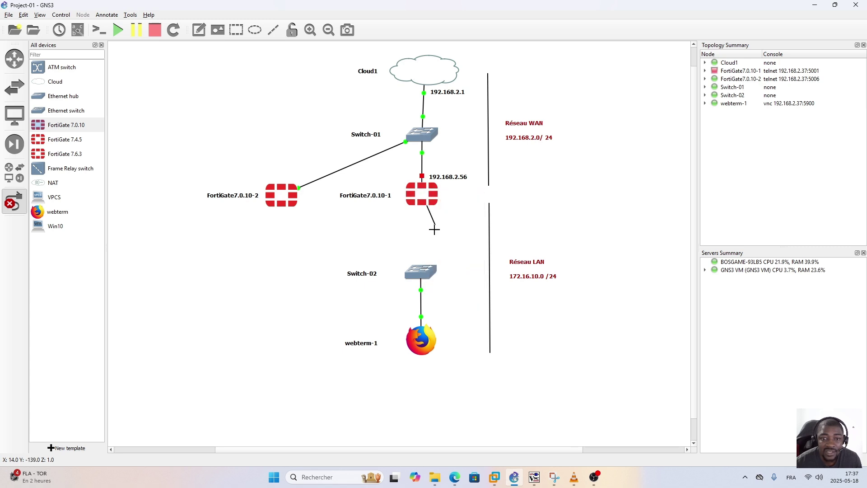
{"action": "left_click", "coordinate": [423, 271]}
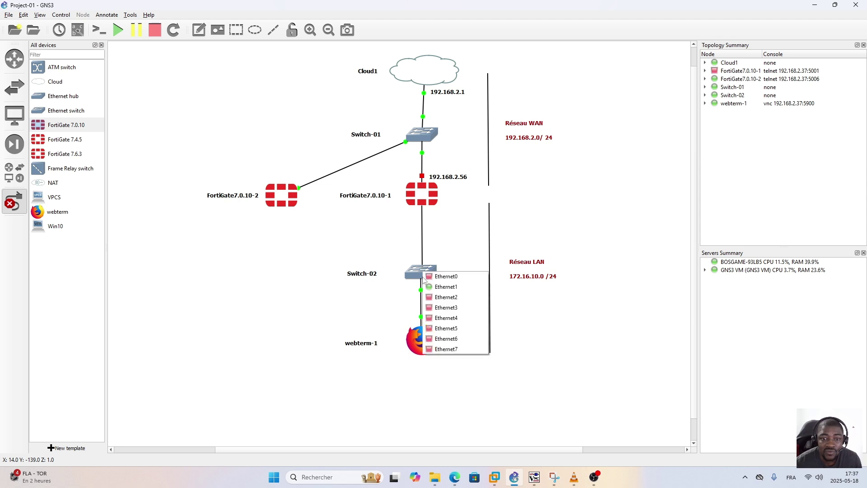
{"action": "left_click", "coordinate": [447, 277]}
{"action": "left_click", "coordinate": [14, 202]}
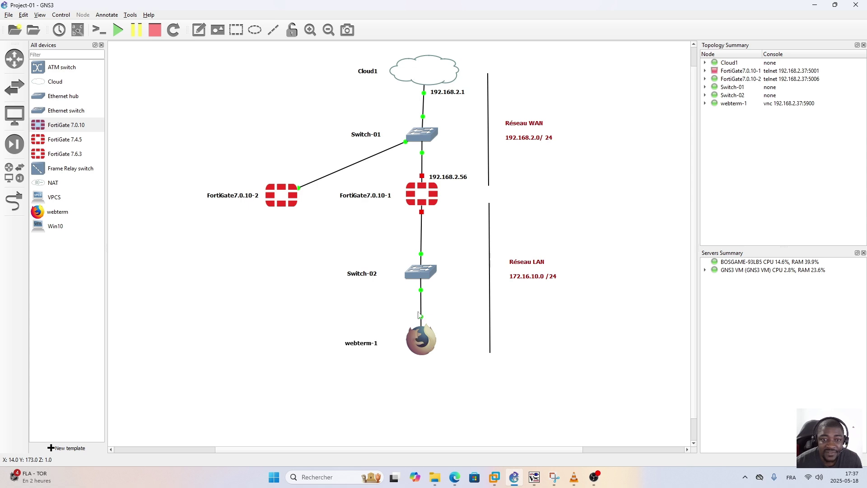
Open the webterm-1 console and test web access by reloading the Google and Wikipedia pages.
{"action": "double_click", "coordinate": [423, 344]}
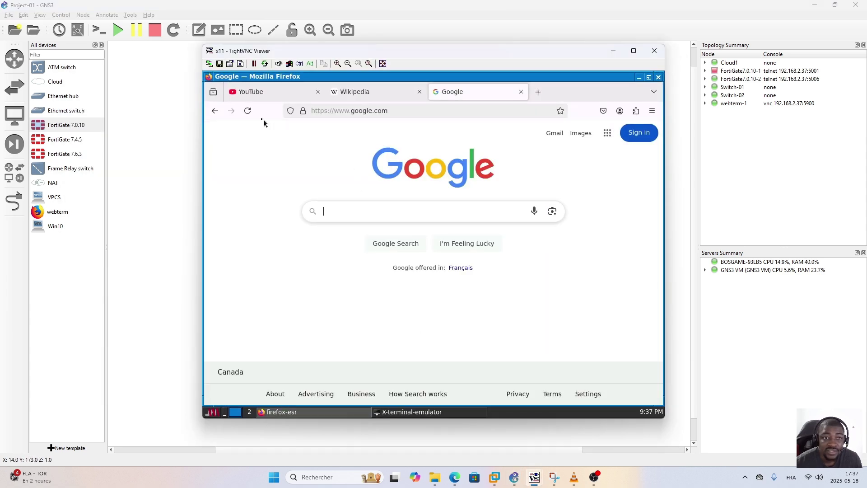
{"action": "left_click", "coordinate": [247, 111]}
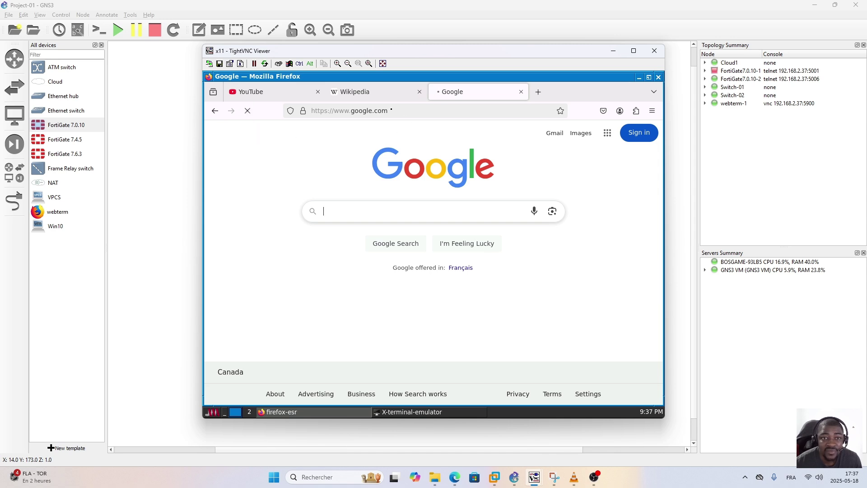
{"action": "key", "text": "ctrl+shift+Tab"}
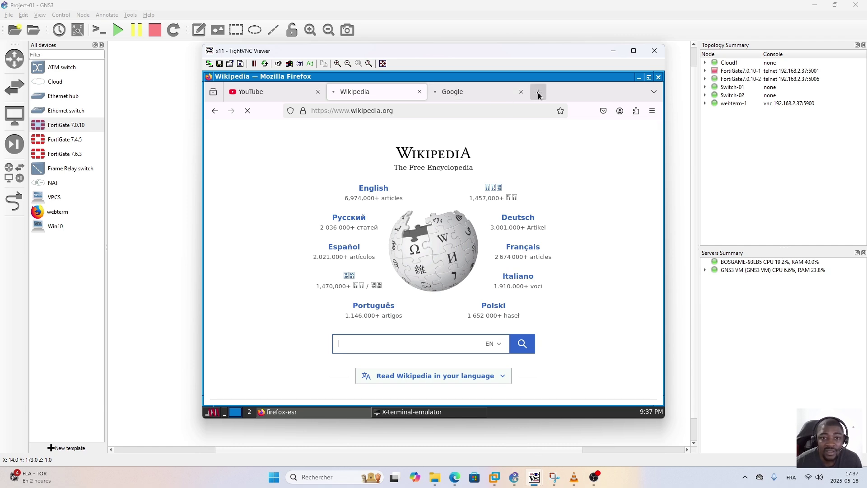
Ping 8.8.8.8 from the webterm-1 terminal to test internet connectivity, and minimize the console window.
{"action": "left_click", "coordinate": [415, 411]}
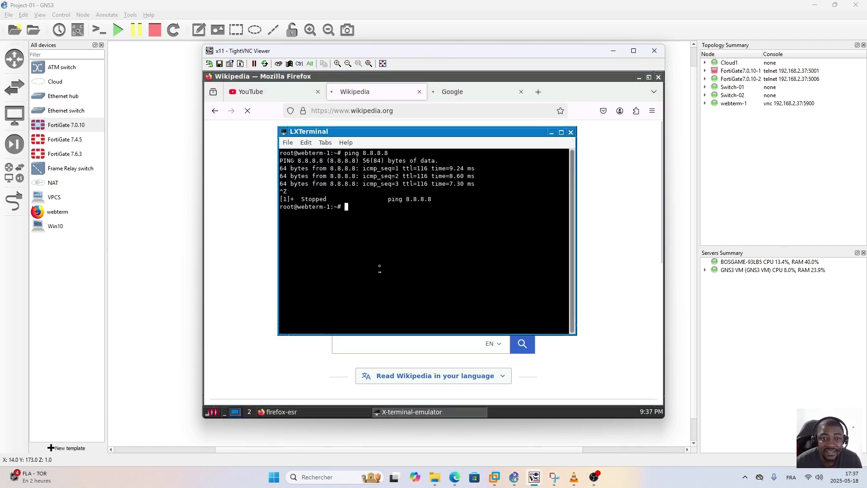
{"action": "type", "text": "[A"}
{"action": "key", "text": "Up"}
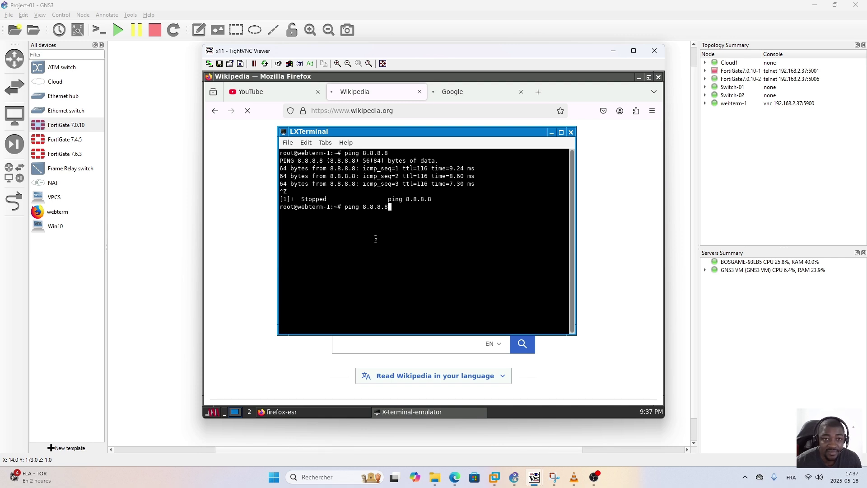
{"action": "key", "text": "Down"}
{"action": "key", "text": "Up"}
{"action": "key", "text": "Return"}
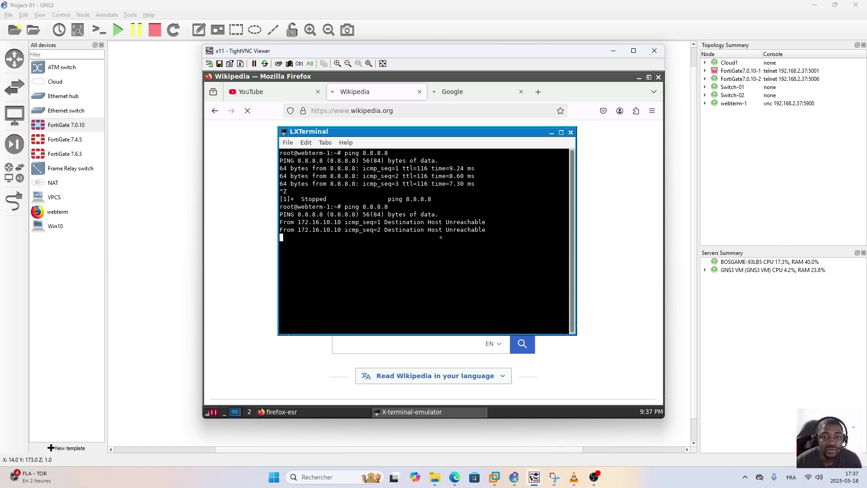
{"action": "left_click", "coordinate": [612, 52]}
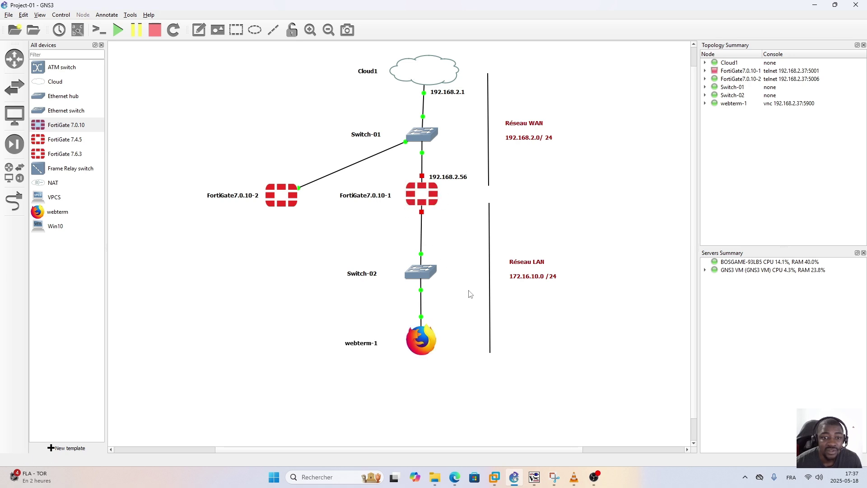
Remove both links of FortiGate7.0.10-1, the one to Switch-02 and the one to Switch-01.
{"action": "right_click", "coordinate": [423, 235]}
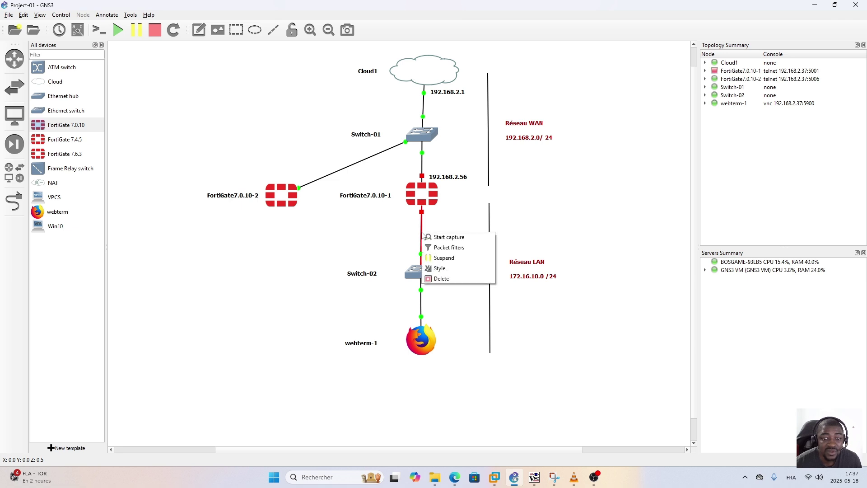
{"action": "left_click", "coordinate": [453, 277]}
{"action": "right_click", "coordinate": [422, 166]}
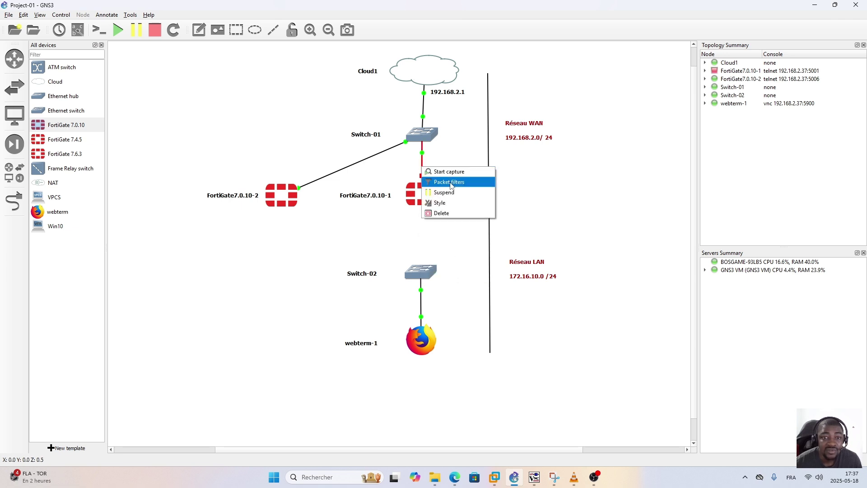
{"action": "left_click", "coordinate": [454, 214]}
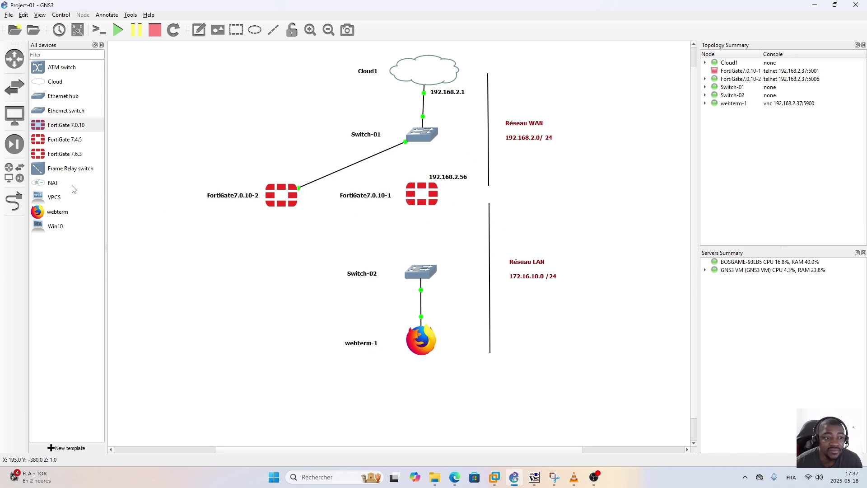
Connect Ethernet0 of Switch-02 to Port2 of FortiGate7.0.10-2 and leave link mode.
{"action": "left_click", "coordinate": [14, 201]}
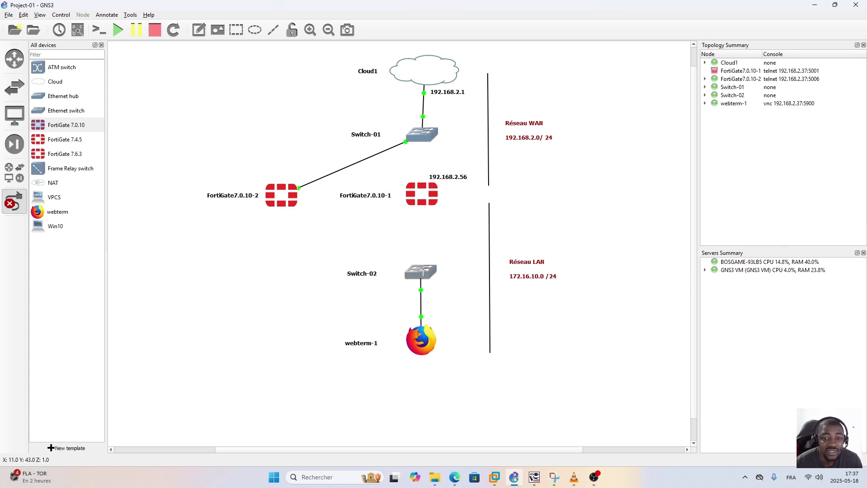
{"action": "left_click", "coordinate": [429, 270]}
{"action": "left_click", "coordinate": [456, 274]}
{"action": "left_click", "coordinate": [286, 199]}
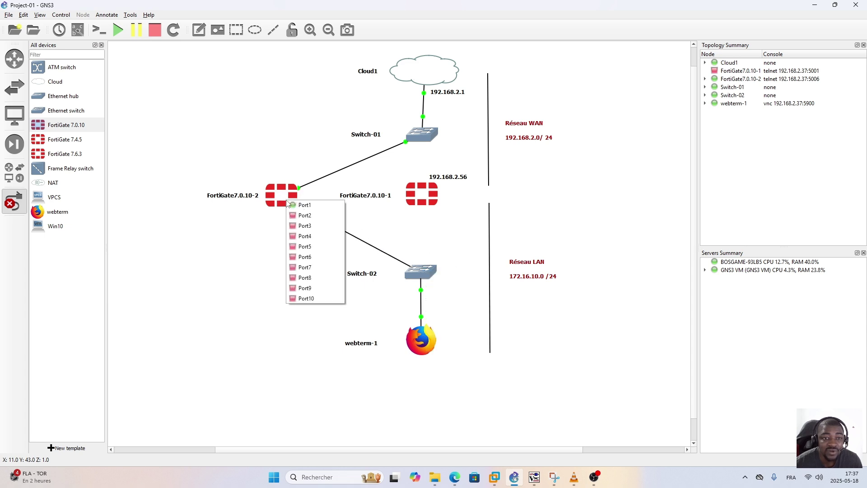
{"action": "left_click", "coordinate": [307, 217]}
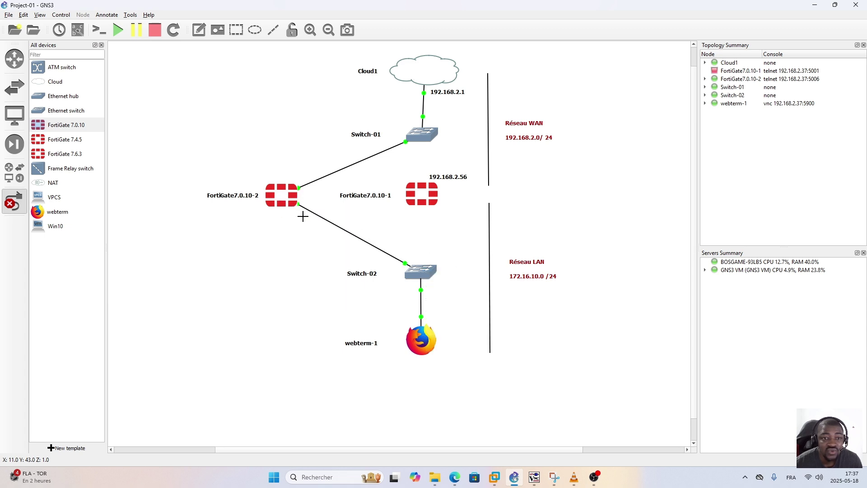
{"action": "left_click", "coordinate": [9, 203]}
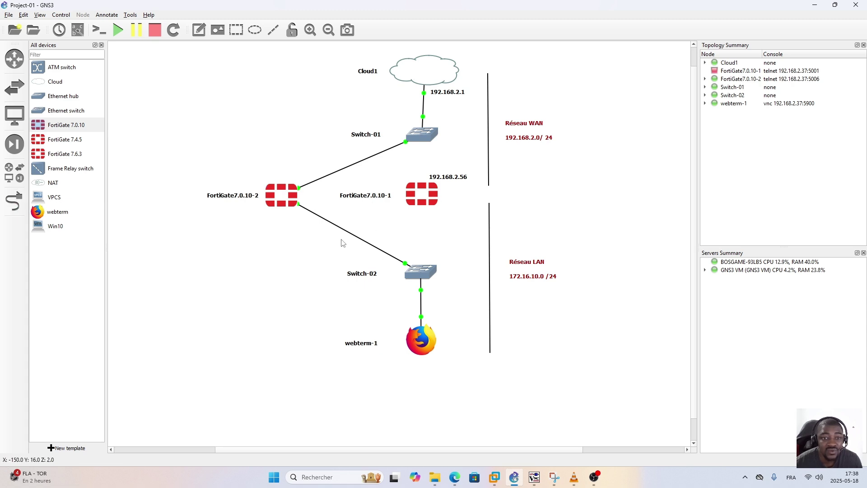
Switch to the FortiGate web interface in Edge and examine the network interfaces list to check port1 and port2.
{"action": "left_click", "coordinate": [455, 477]}
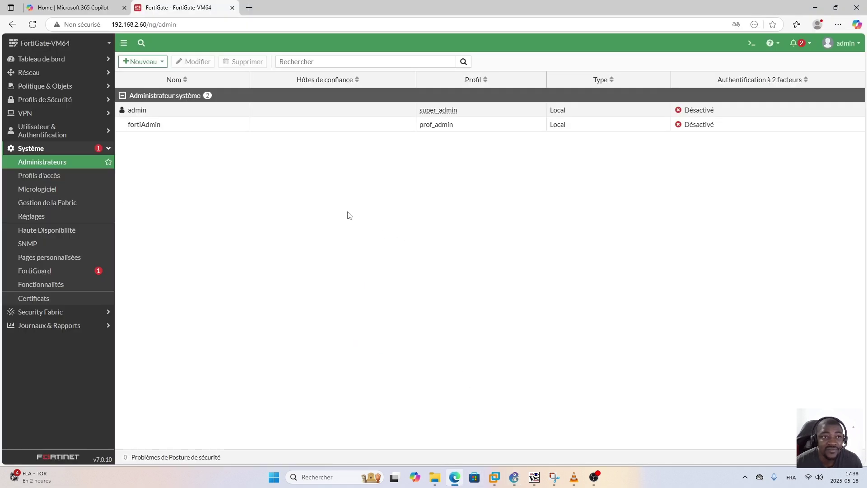
{"action": "left_click", "coordinate": [91, 75]}
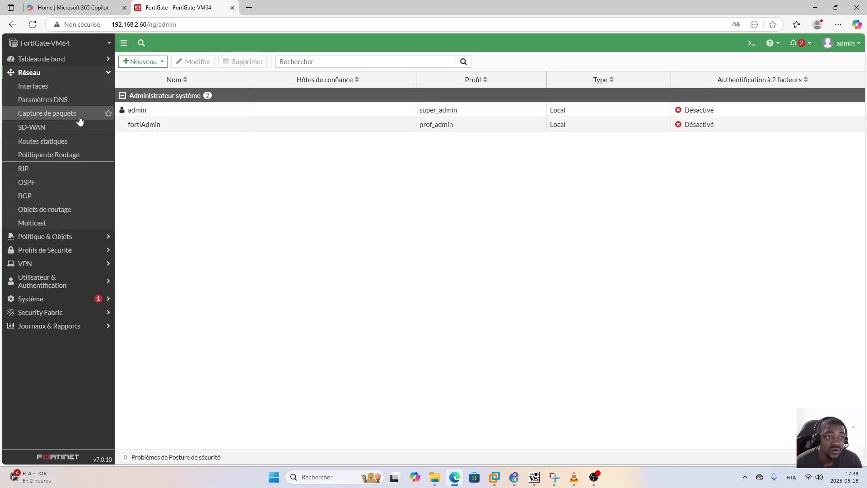
{"action": "left_click", "coordinate": [43, 90]}
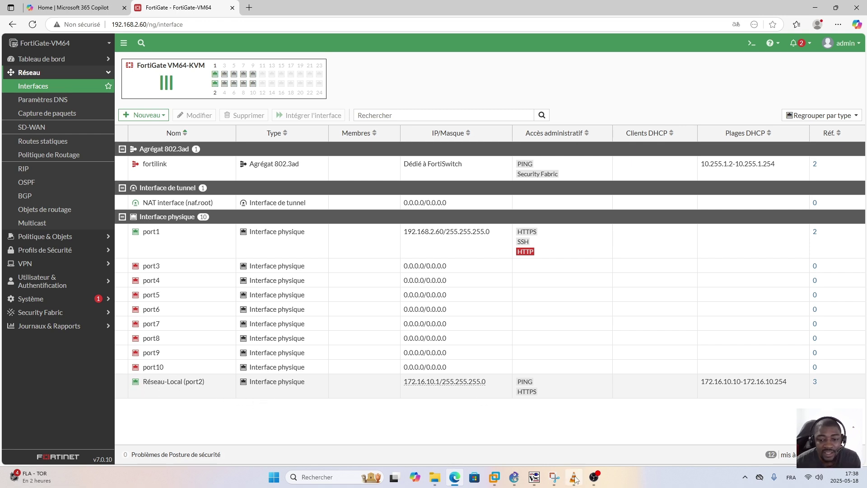
Return to GNS3, open the webterm-1 console and check the replies of the running ping to 8.8.8.8.
{"action": "left_click", "coordinate": [514, 478]}
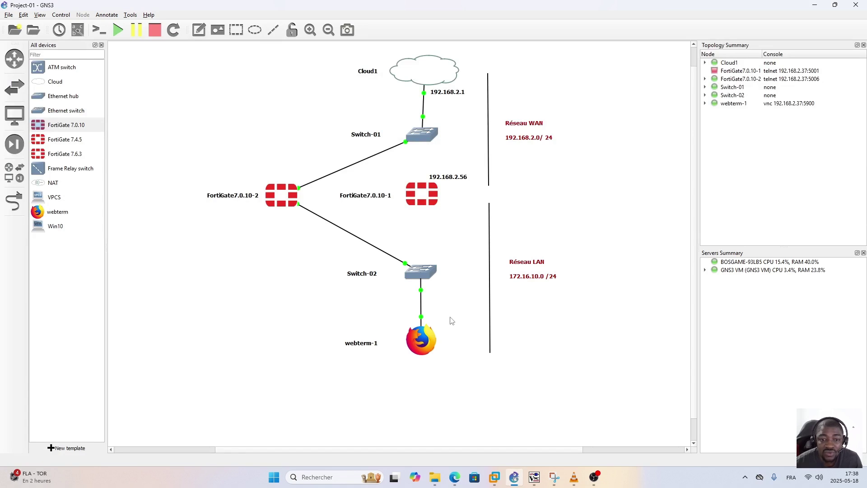
{"action": "double_click", "coordinate": [419, 342]}
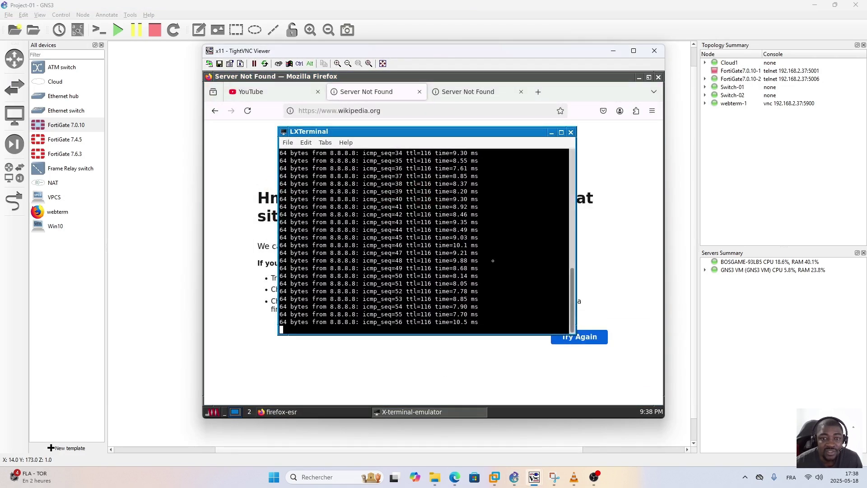
{"action": "mouse_move", "coordinate": [572, 307]}
{"action": "left_mouse_down"}
{"action": "mouse_move", "coordinate": [573, 242]}
{"action": "mouse_move", "coordinate": [573, 312]}
{"action": "left_mouse_up"}
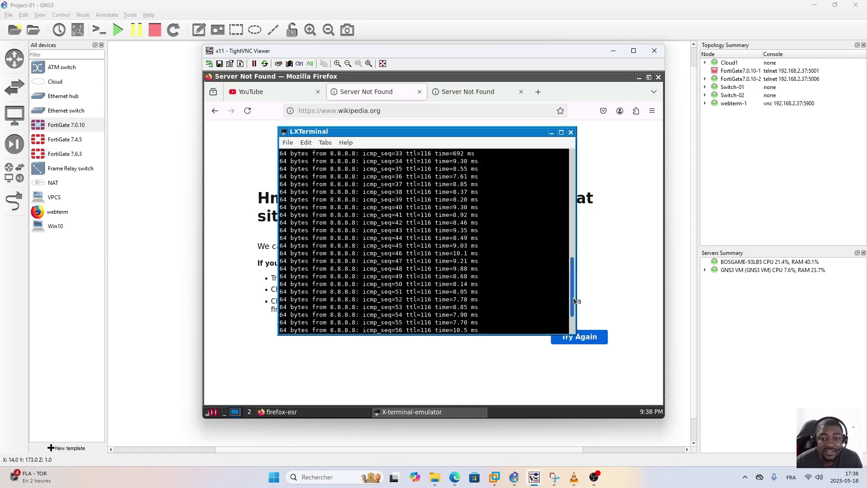
Retry loading the Google and Wikipedia pages in the webterm-1 browser to test web access, and minimize the console window.
{"action": "left_click", "coordinate": [465, 89]}
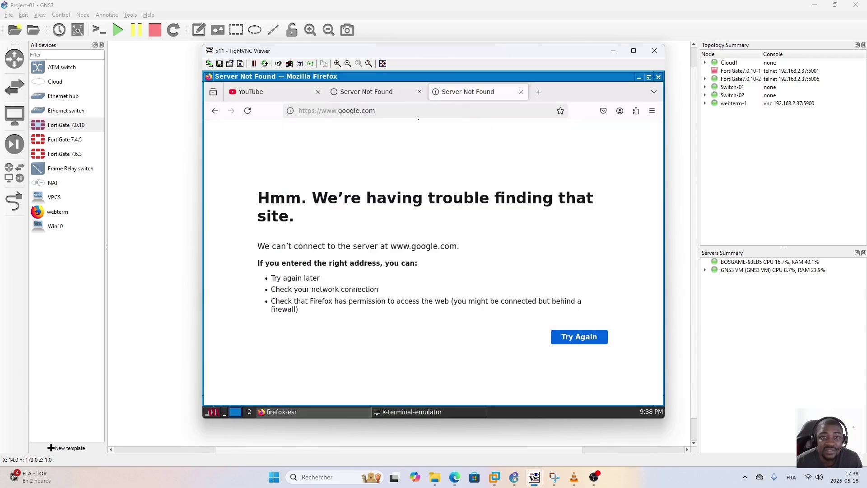
{"action": "left_click", "coordinate": [580, 340]}
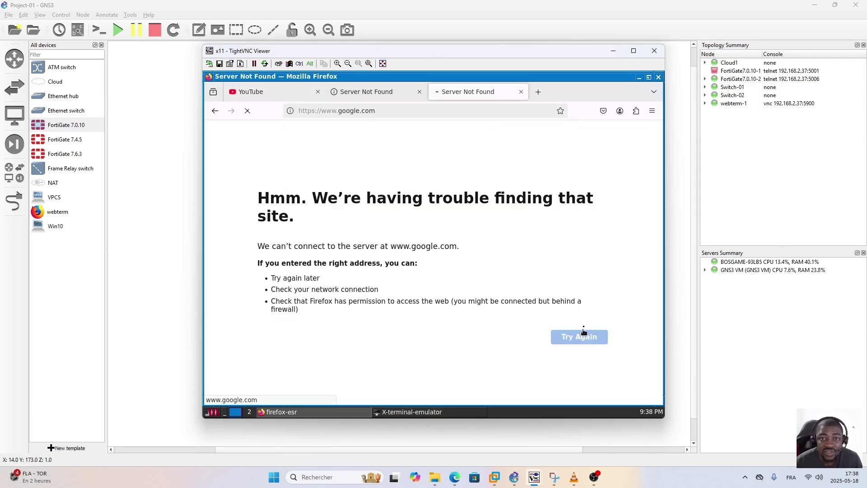
{"action": "left_click", "coordinate": [362, 93]}
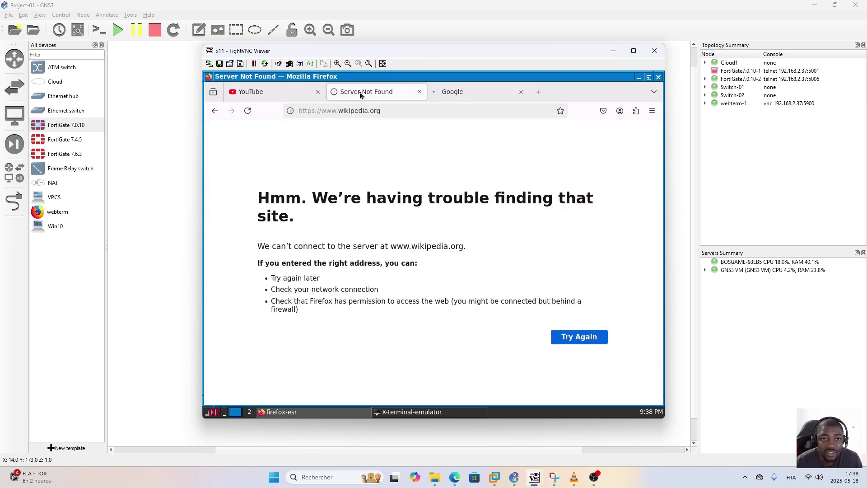
{"action": "left_click", "coordinate": [580, 338]}
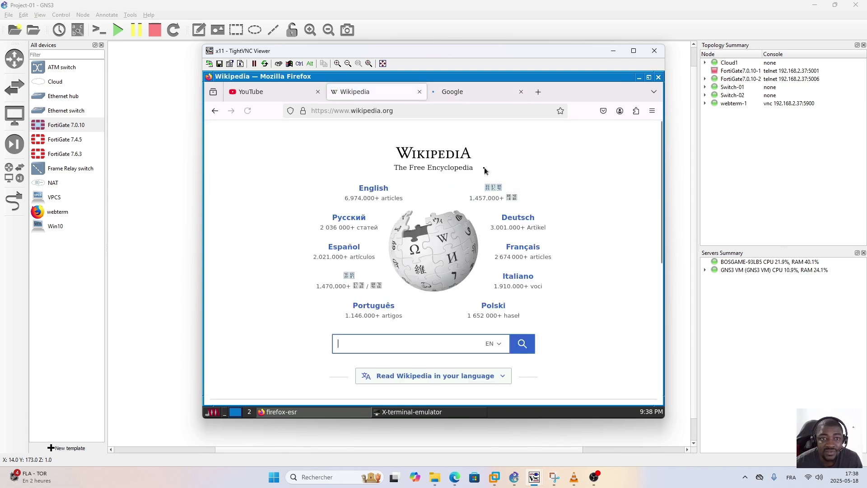
{"action": "left_click", "coordinate": [614, 51]}
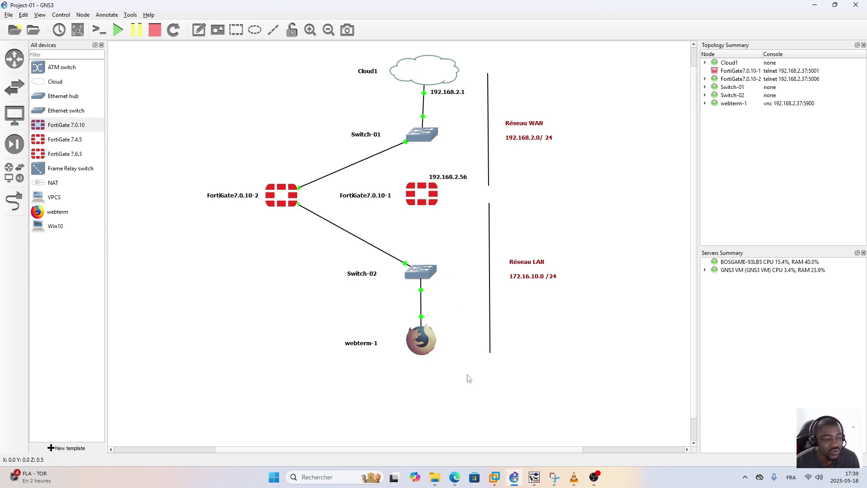
{"action": "left_click", "coordinate": [466, 346]}
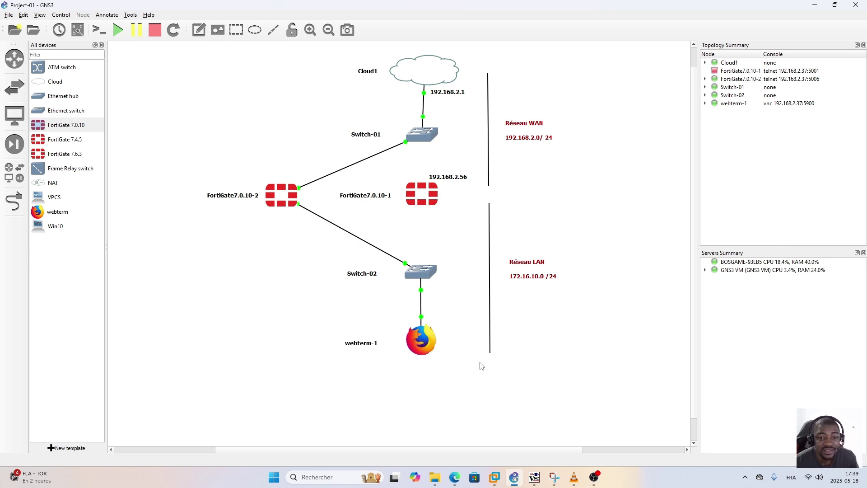